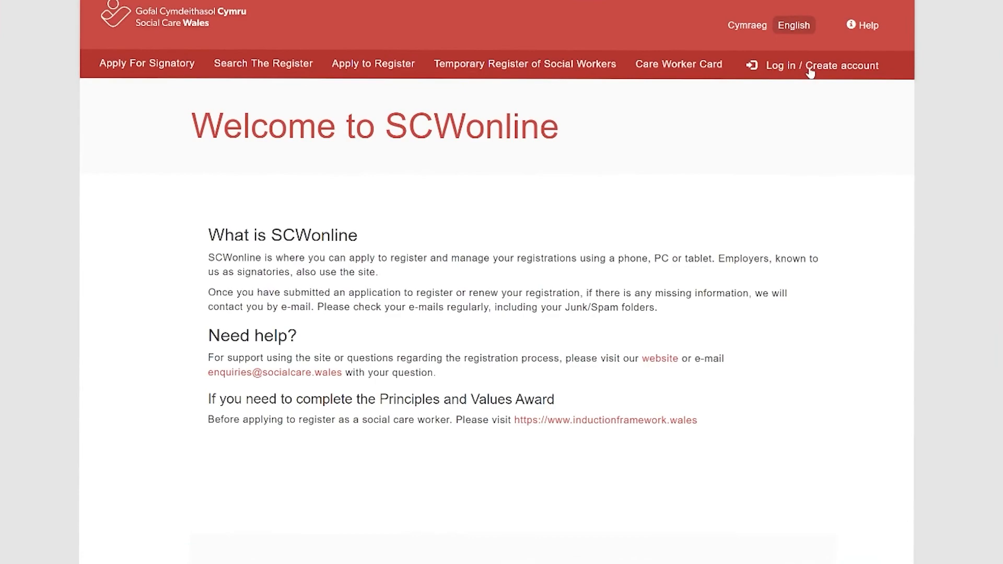
- Begin a new account sign-up and verify the e-mail address with the emailed verification code
{"action": "left_click", "coordinate": [810, 83]}
{"action": "left_click", "coordinate": [486, 456]}
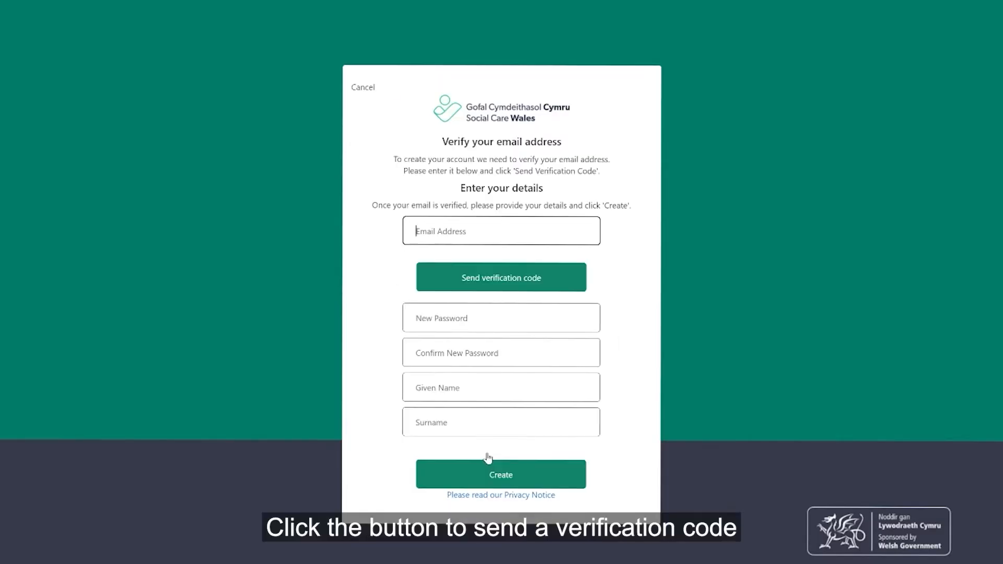
{"action": "left_click", "coordinate": [415, 228]}
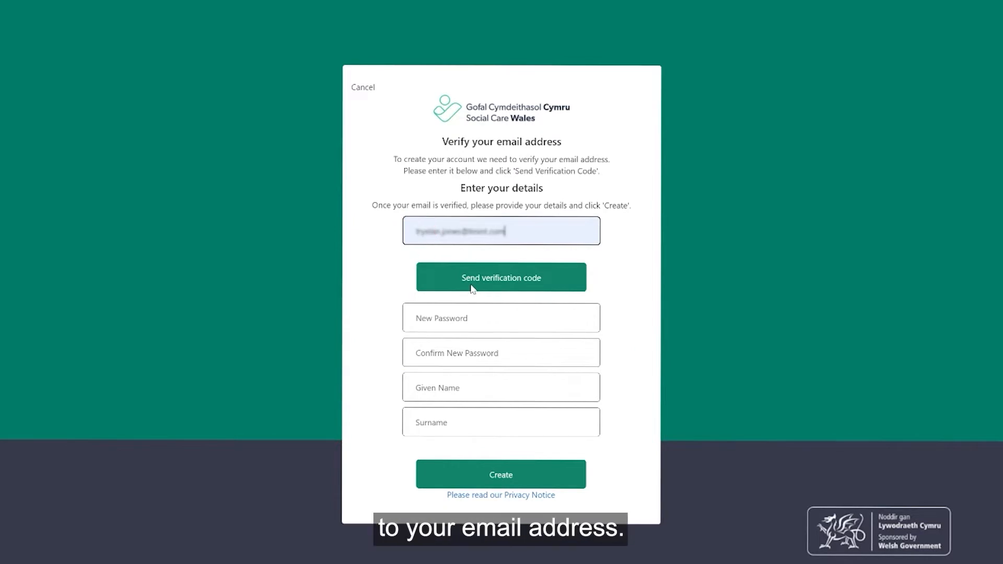
{"action": "left_click", "coordinate": [471, 286]}
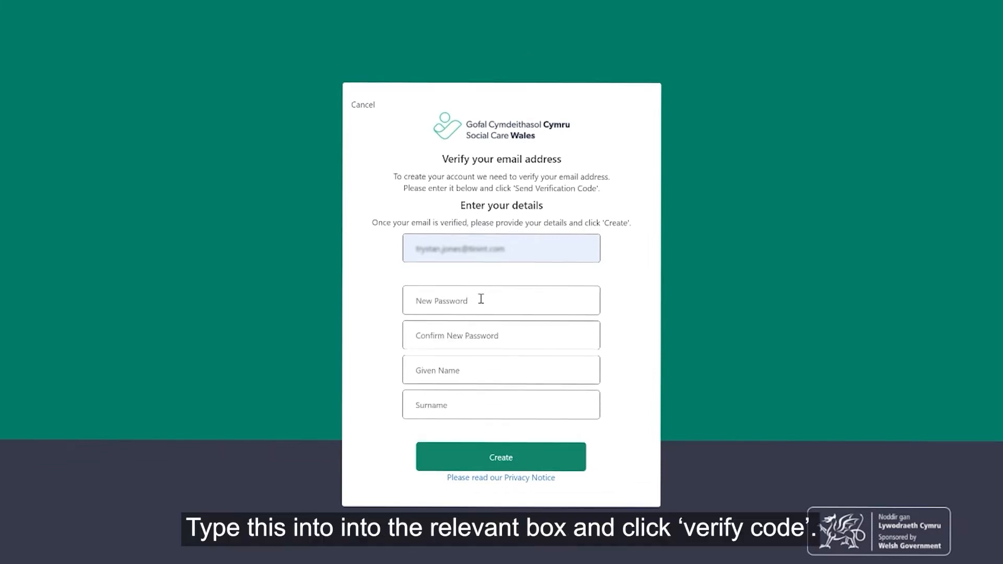
{"action": "key", "text": "ctrl+v"}
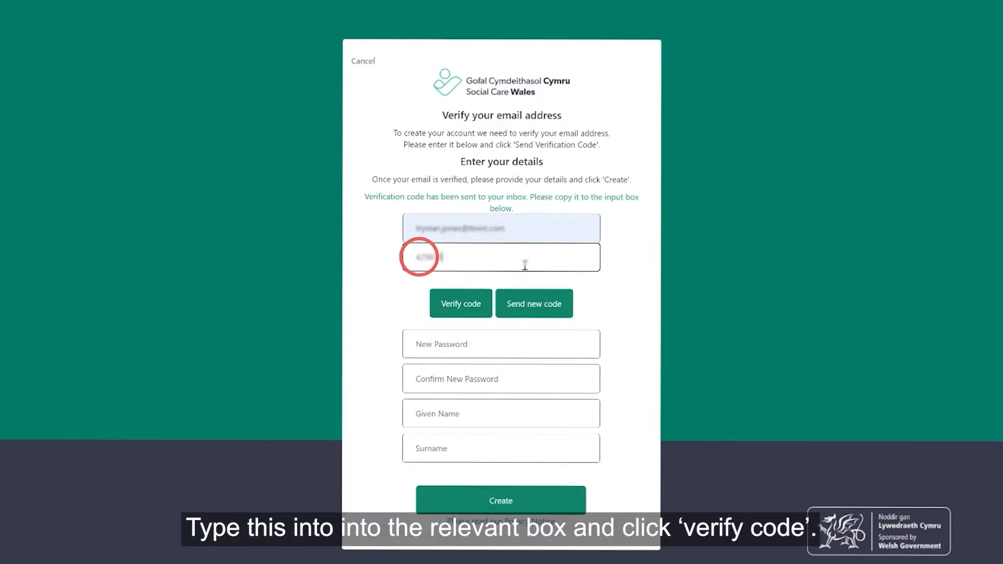
{"action": "left_click", "coordinate": [472, 303]}
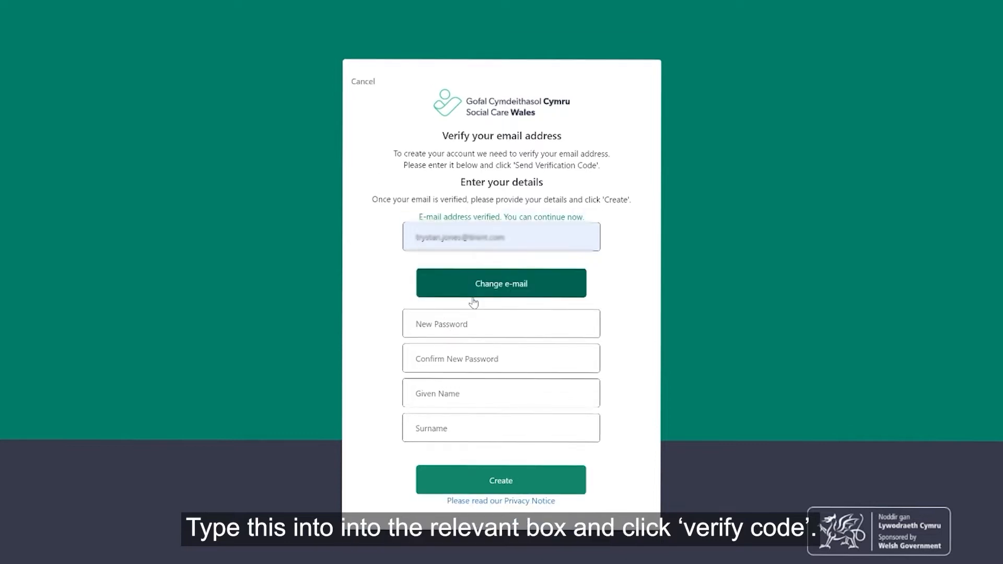
- Set and confirm the account password, enter the account holder's given name and surname, and create the account
{"action": "left_click", "coordinate": [481, 320]}
{"action": "type", "text": "••••••••"}
{"action": "left_click", "coordinate": [483, 359]}
{"action": "type", "text": "•••"}
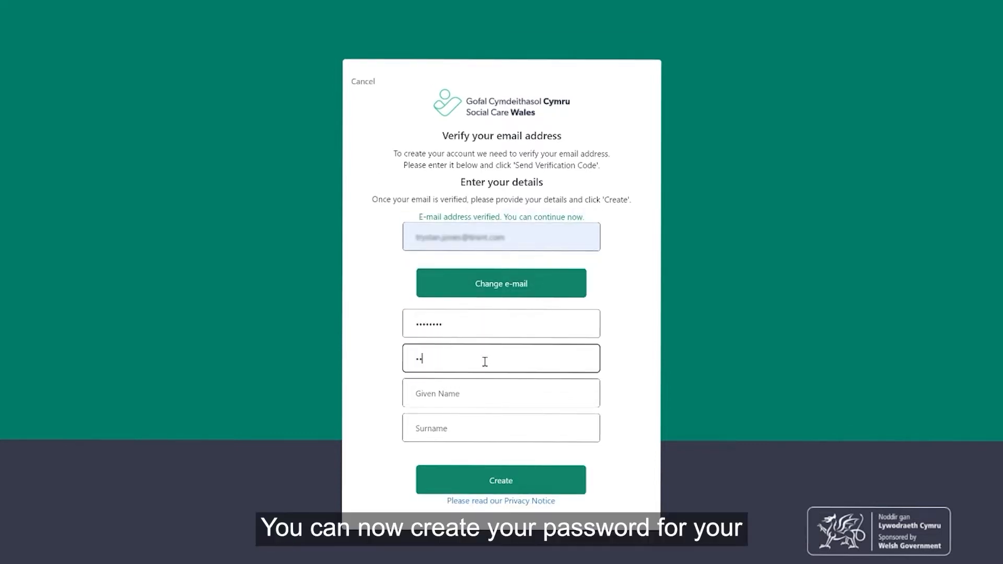
{"action": "type", "text": "•••••"}
{"action": "left_click", "coordinate": [479, 392]}
{"action": "left_click", "coordinate": [503, 430]}
{"action": "left_click", "coordinate": [420, 427]}
{"action": "left_click", "coordinate": [502, 479]}
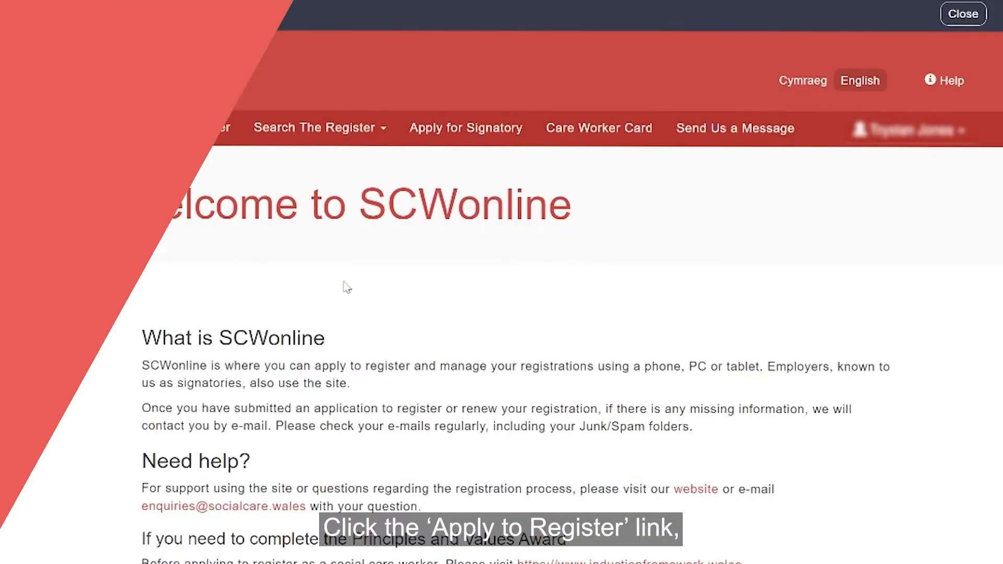
- Start an Apply To Register application and open the adult care home worker practice guidance
{"action": "left_click", "coordinate": [194, 127]}
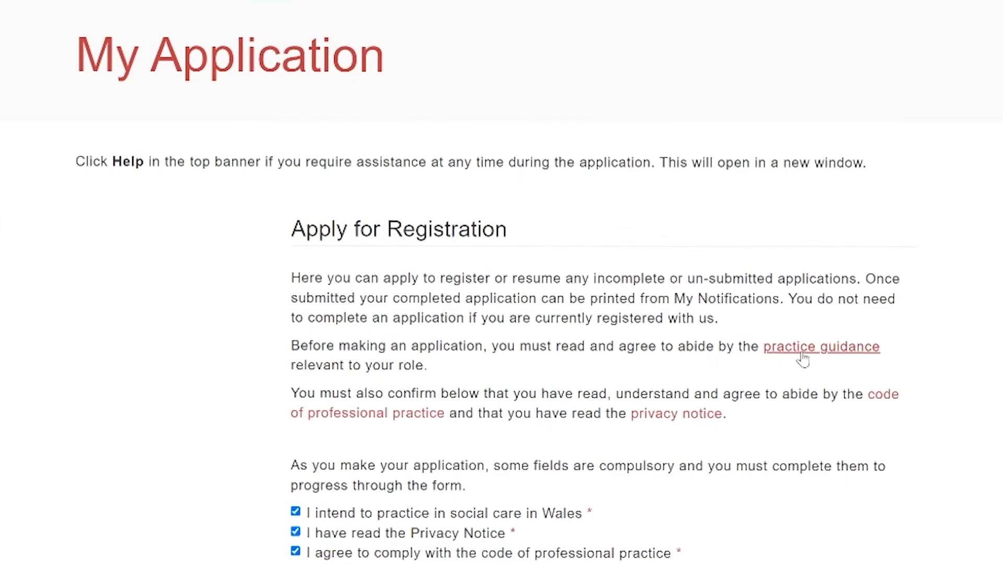
{"action": "left_click", "coordinate": [802, 358]}
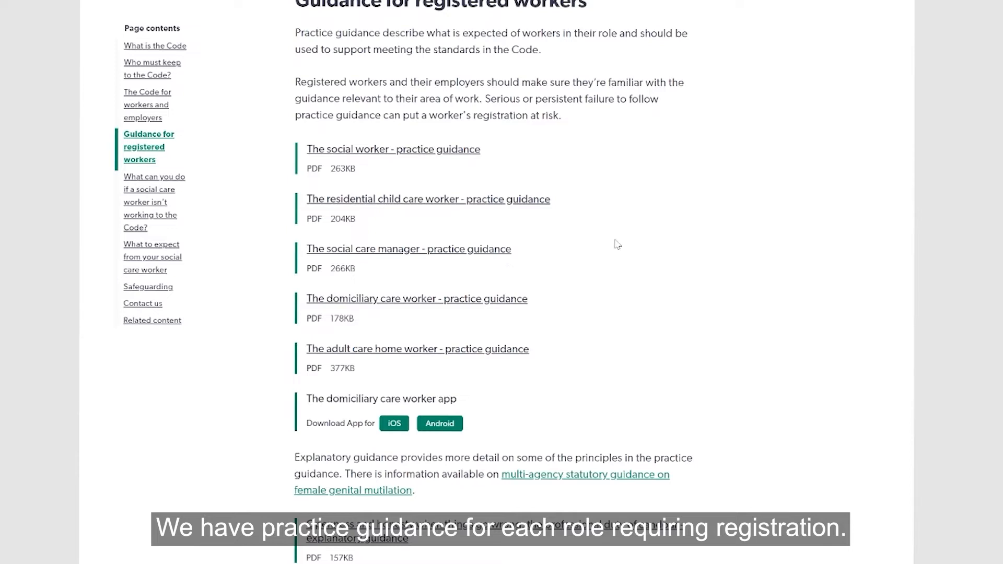
{"action": "scroll", "coordinate": [635, 233], "scroll_direction": "up", "scroll_amount": 1}
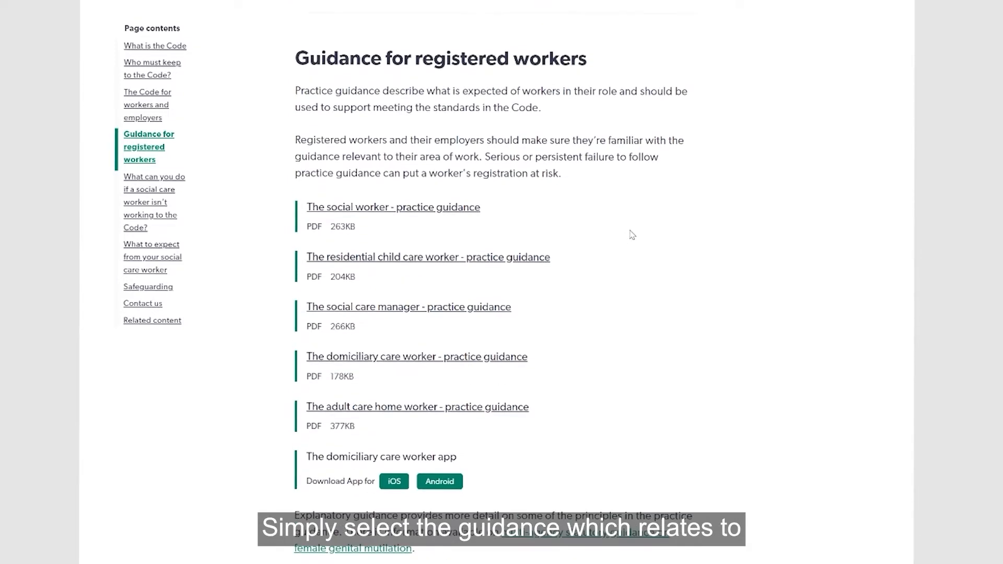
{"action": "scroll", "coordinate": [634, 234], "scroll_direction": "up", "scroll_amount": 3}
{"action": "scroll", "coordinate": [631, 235], "scroll_direction": "down", "scroll_amount": 3}
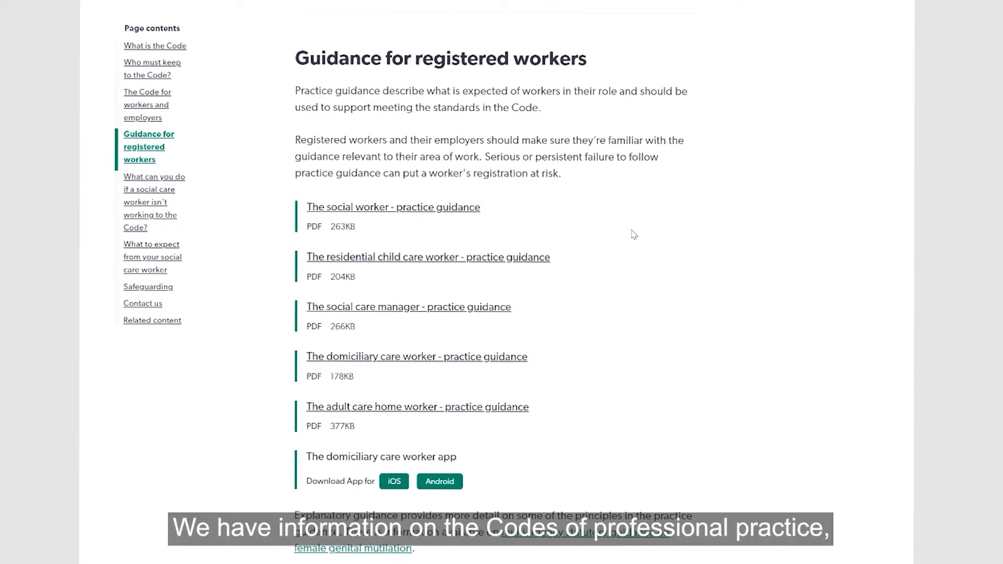
{"action": "scroll", "coordinate": [634, 234], "scroll_direction": "down", "scroll_amount": 1}
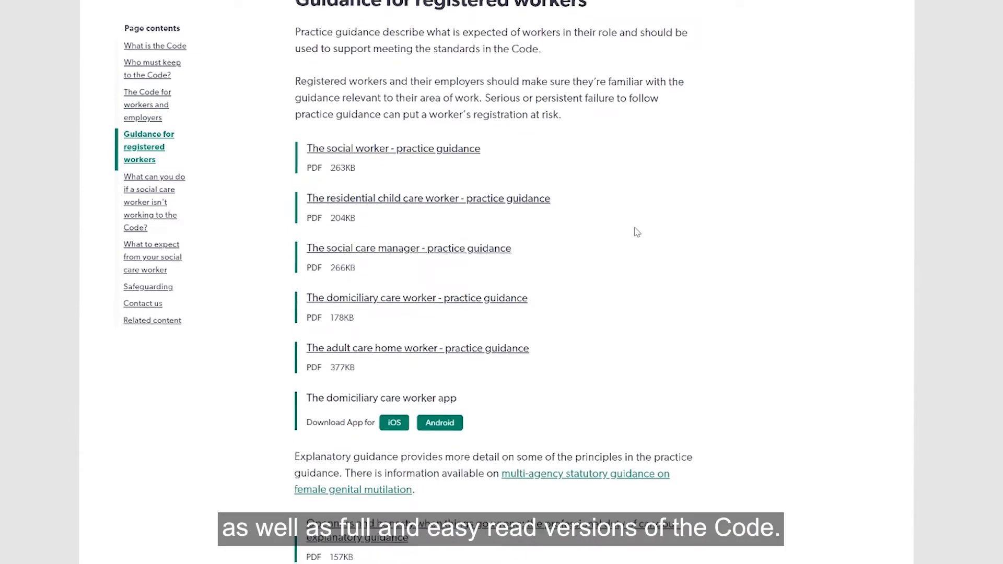
{"action": "scroll", "coordinate": [634, 235], "scroll_direction": "down", "scroll_amount": 2}
{"action": "left_click", "coordinate": [480, 233]}
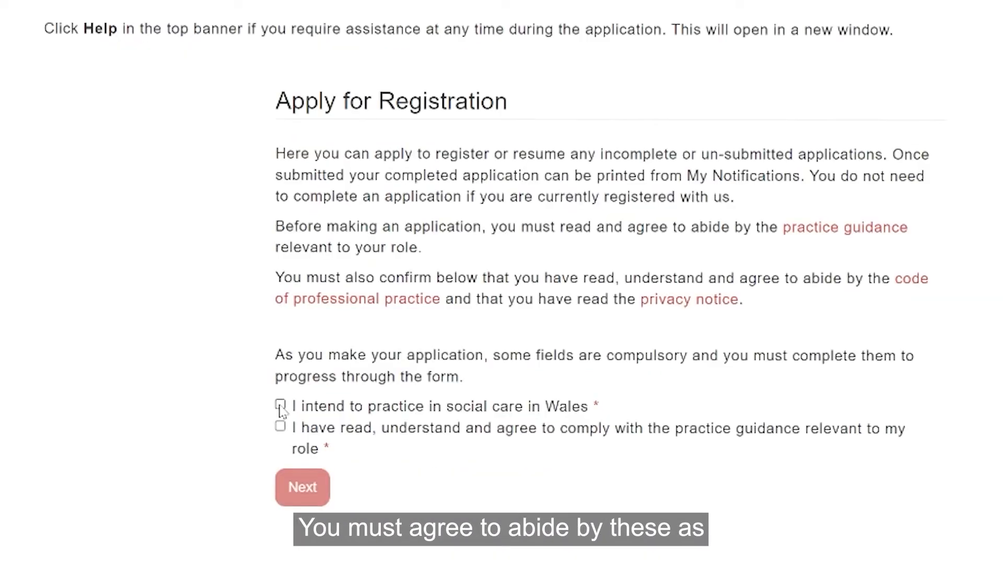
- Agree to practising in Wales, the Privacy Notice, the code of practice and practice guidance, then continue
{"action": "left_click", "coordinate": [280, 406]}
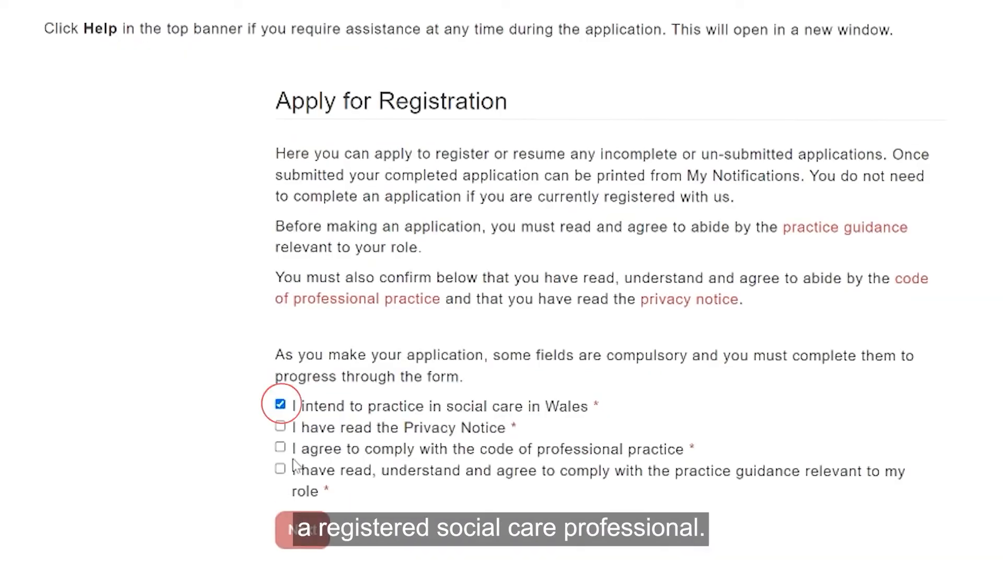
{"action": "left_click", "coordinate": [280, 427]}
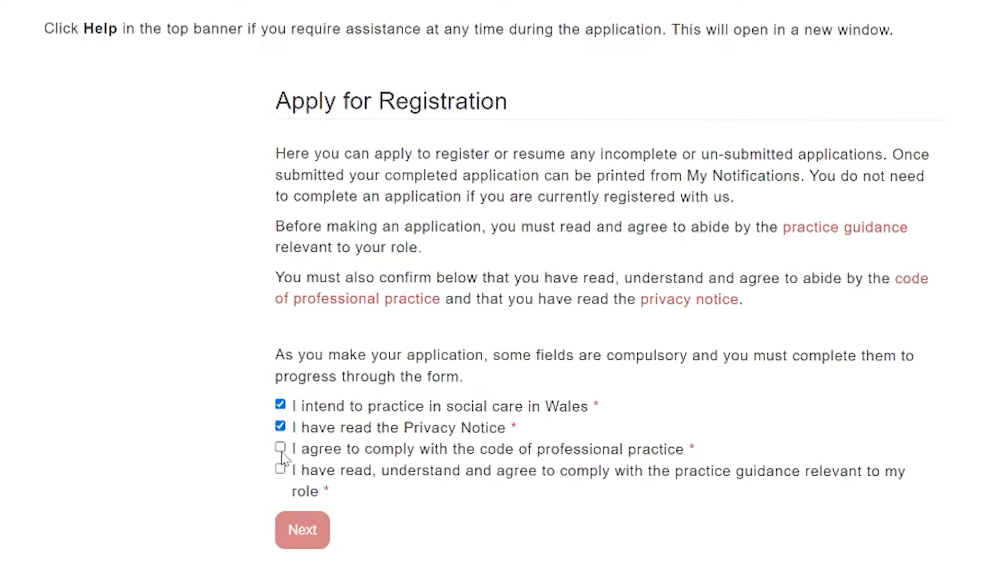
{"action": "left_click", "coordinate": [281, 449]}
{"action": "left_click", "coordinate": [281, 469]}
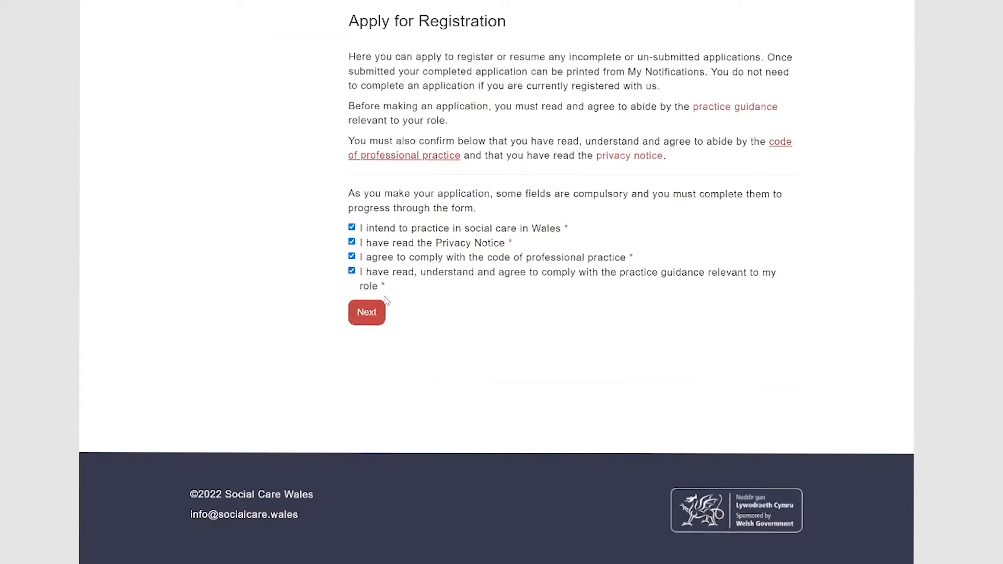
{"action": "left_click", "coordinate": [367, 312]}
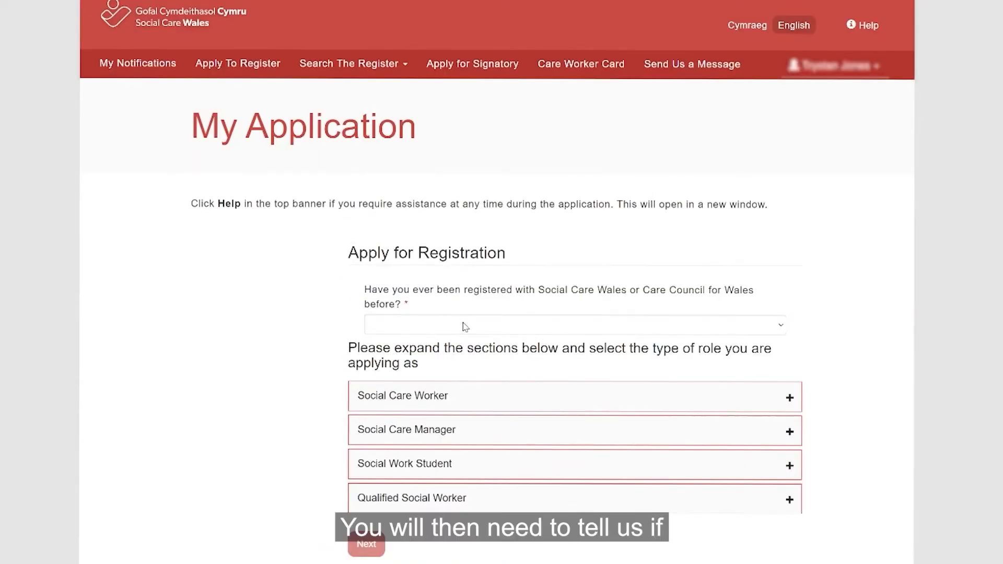
- Answer No to previous registration and choose the Social Care Worker role Adult Care Home Worker
{"action": "left_click", "coordinate": [542, 329]}
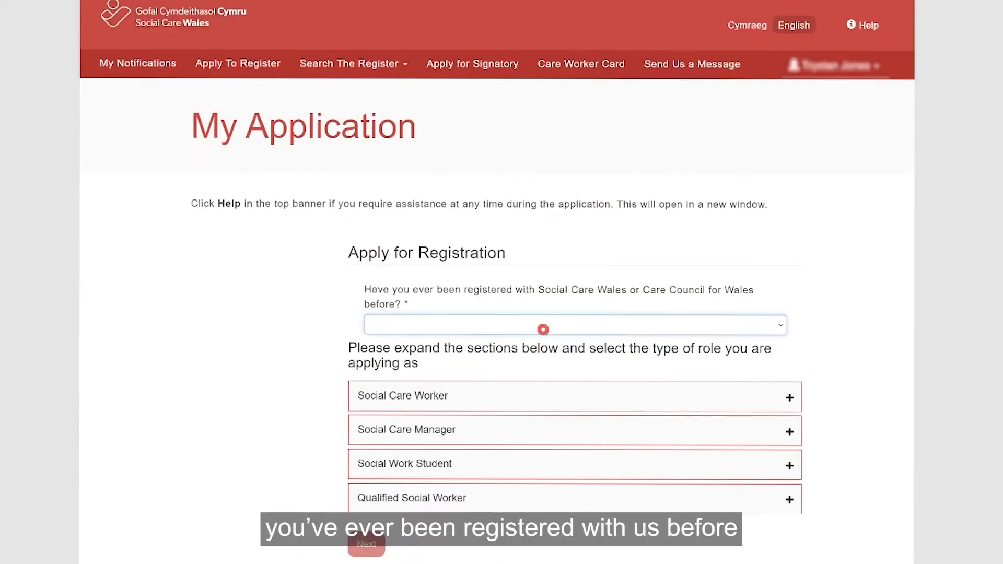
{"action": "left_click", "coordinate": [505, 378]}
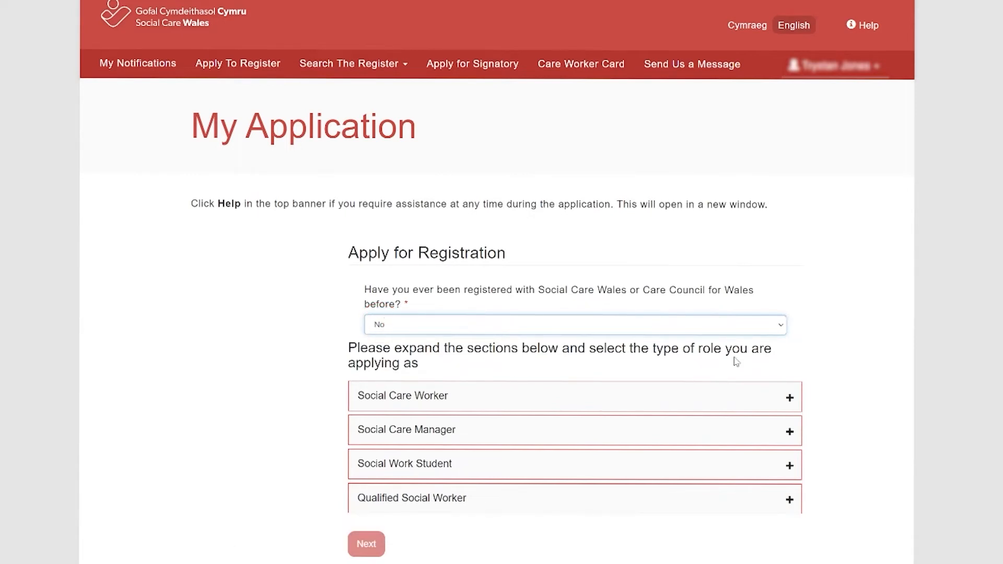
{"action": "left_click", "coordinate": [519, 397]}
{"action": "scroll", "coordinate": [517, 392], "scroll_direction": "down", "scroll_amount": 2}
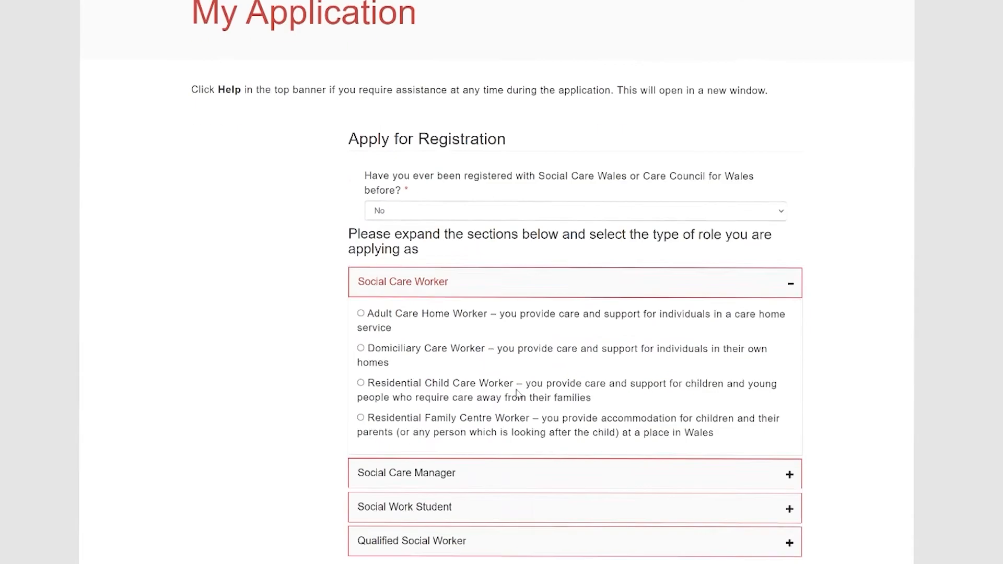
{"action": "left_click", "coordinate": [361, 312]}
{"action": "scroll", "coordinate": [428, 329], "scroll_direction": "down", "scroll_amount": 3}
{"action": "left_click", "coordinate": [365, 352]}
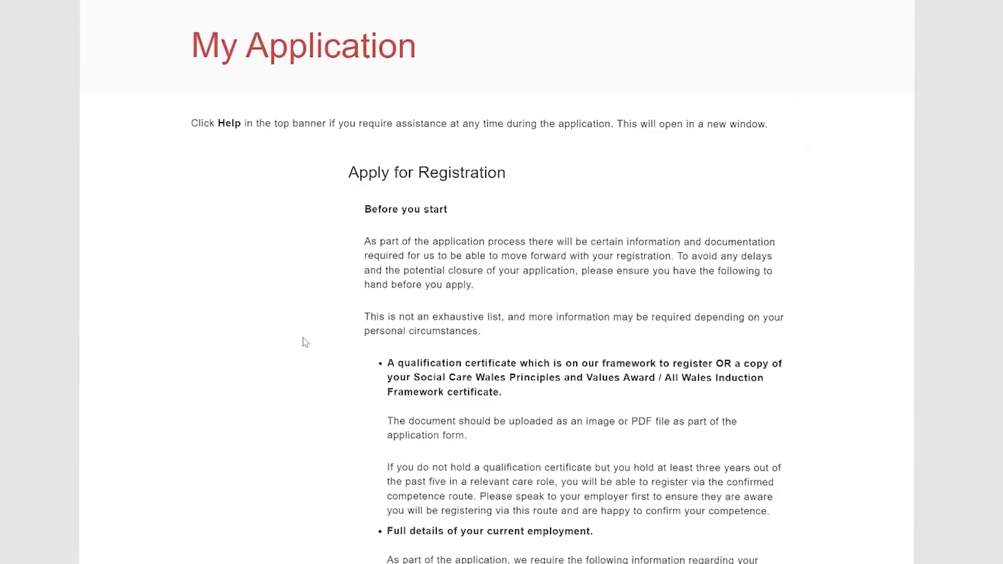
- Read the Before you start guidance on section status and error warnings, then continue
{"action": "scroll", "coordinate": [306, 342], "scroll_direction": "down", "scroll_amount": 1}
{"action": "scroll", "coordinate": [305, 342], "scroll_direction": "down", "scroll_amount": 1}
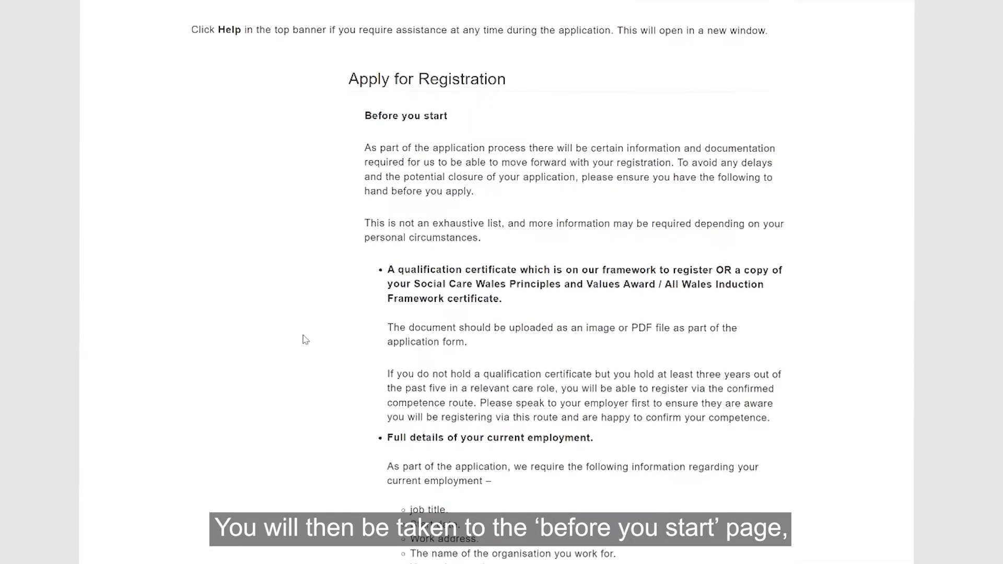
{"action": "scroll", "coordinate": [305, 340], "scroll_direction": "down", "scroll_amount": 5}
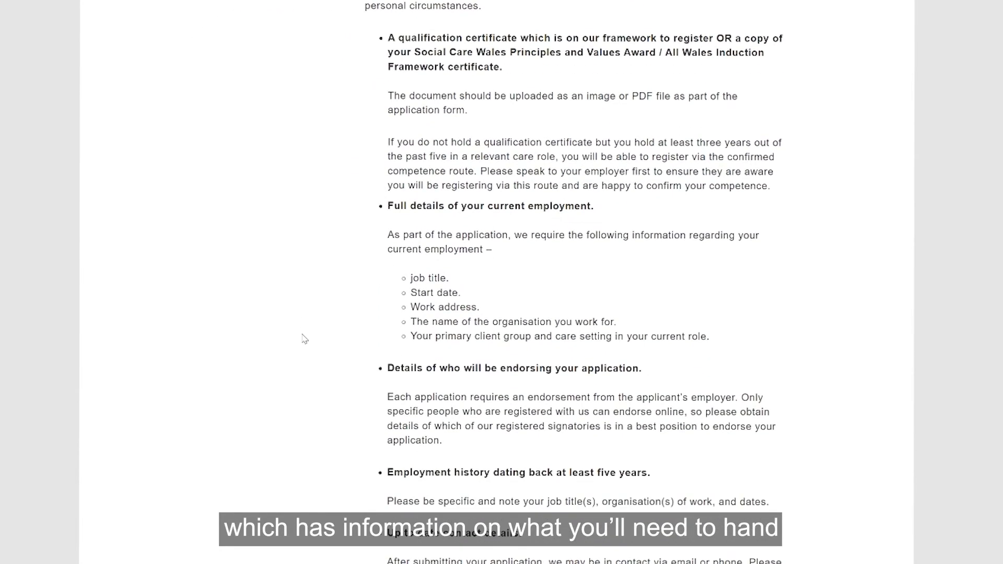
{"action": "scroll", "coordinate": [304, 337], "scroll_direction": "down", "scroll_amount": 5}
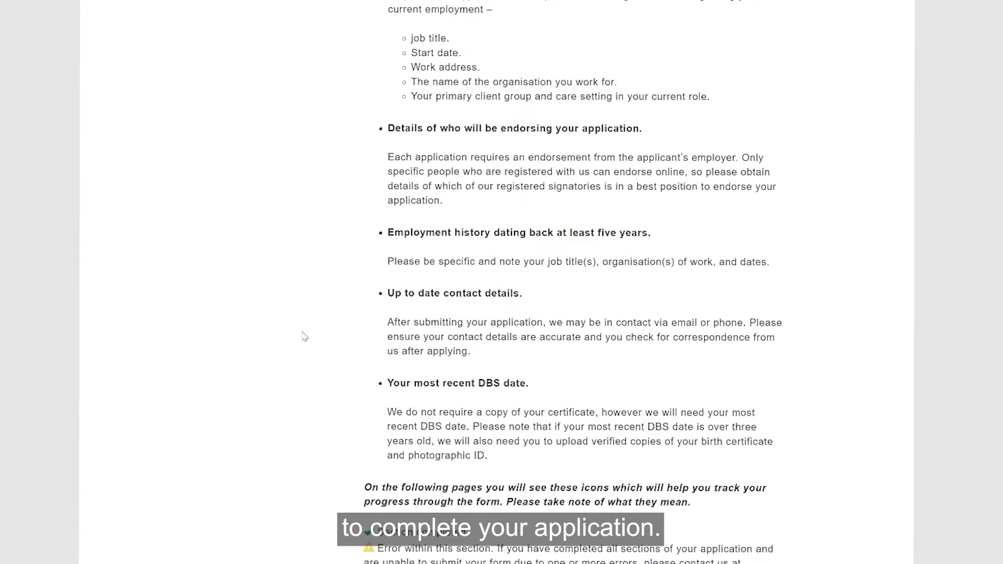
{"action": "scroll", "coordinate": [305, 337], "scroll_direction": "down", "scroll_amount": 3}
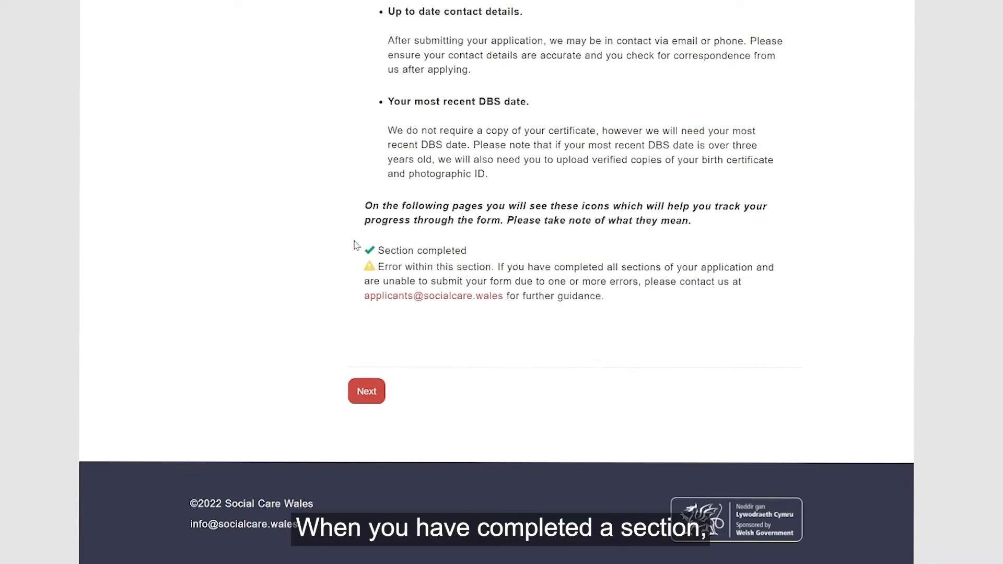
{"action": "left_click_drag", "start_coordinate": [368, 252], "coordinate": [459, 247]}
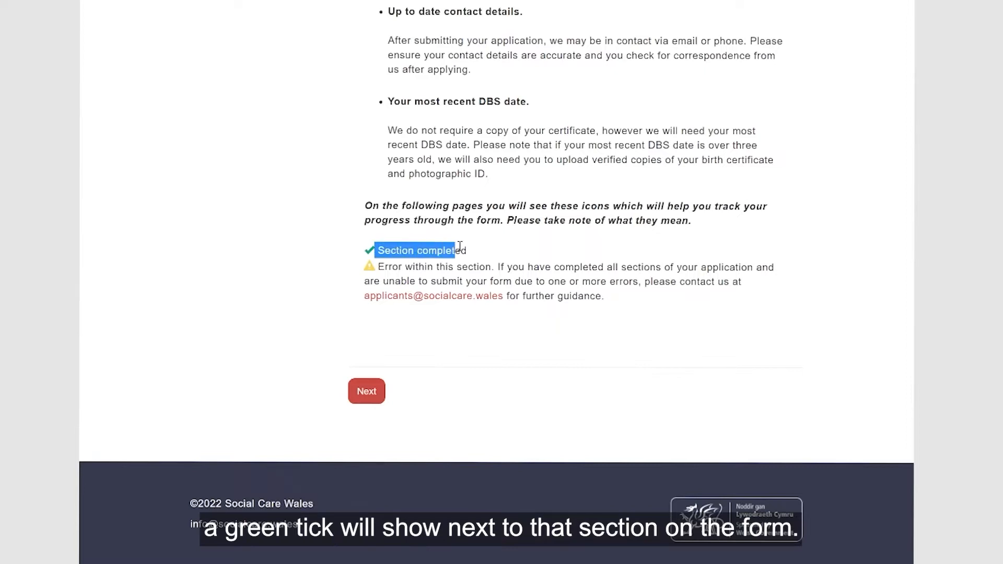
{"action": "left_click", "coordinate": [362, 273]}
{"action": "left_click_drag", "start_coordinate": [365, 271], "coordinate": [591, 297]}
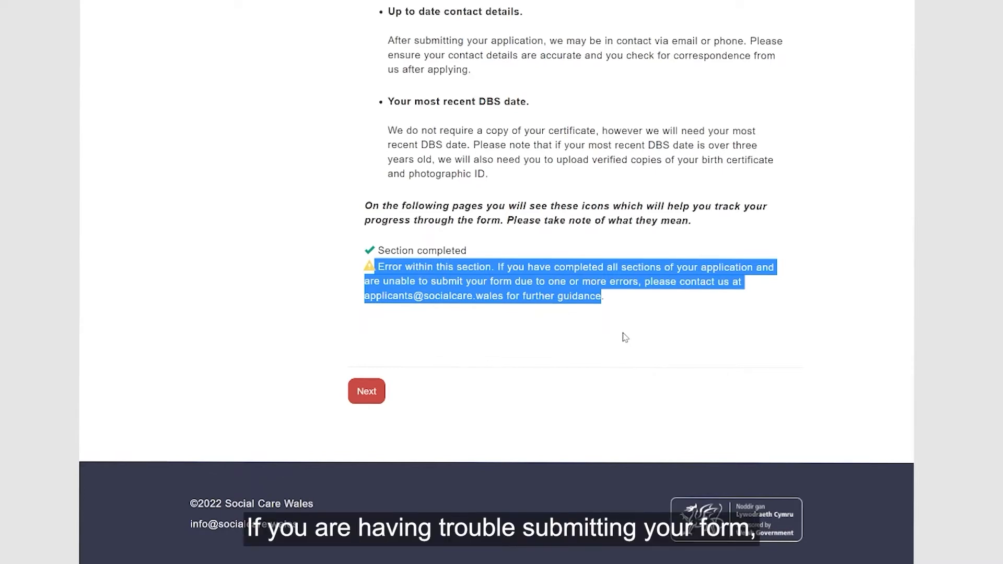
{"action": "left_click", "coordinate": [674, 351]}
{"action": "left_click", "coordinate": [359, 392]}
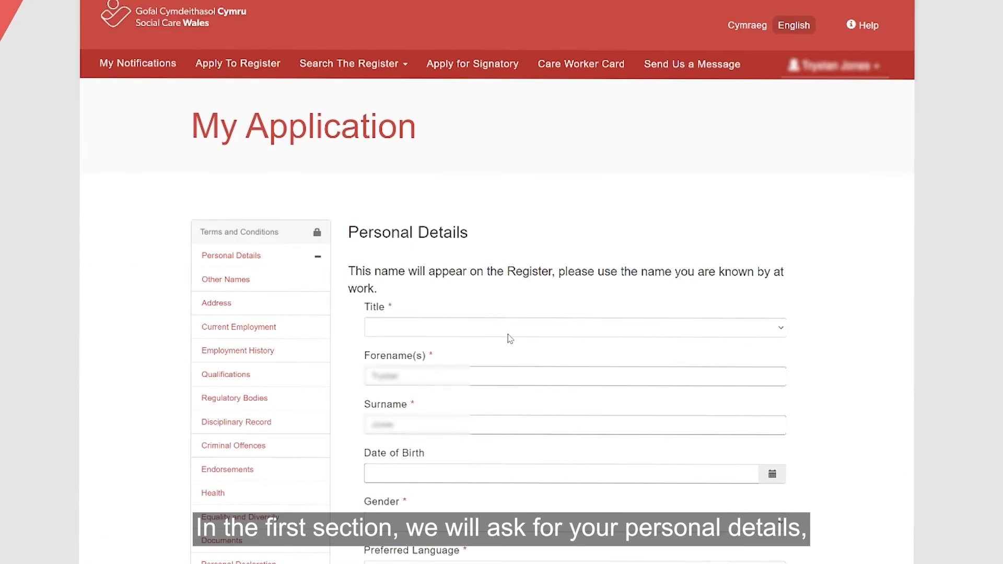
- Fill in personal details: title Mr, date of birth, National Insurance Number and mobile number
{"action": "scroll", "coordinate": [619, 264], "scroll_direction": "down", "scroll_amount": 3}
{"action": "left_click", "coordinate": [487, 157]}
{"action": "left_click", "coordinate": [481, 180]}
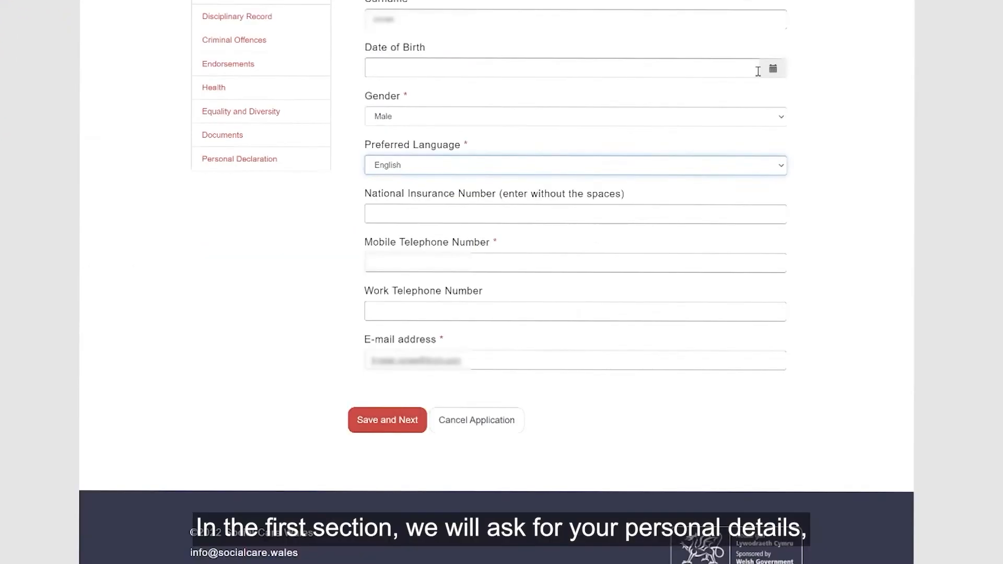
{"action": "left_click", "coordinate": [773, 68]}
{"action": "left_click", "coordinate": [506, 91]}
{"action": "left_click", "coordinate": [506, 92]}
{"action": "left_click", "coordinate": [475, 65]}
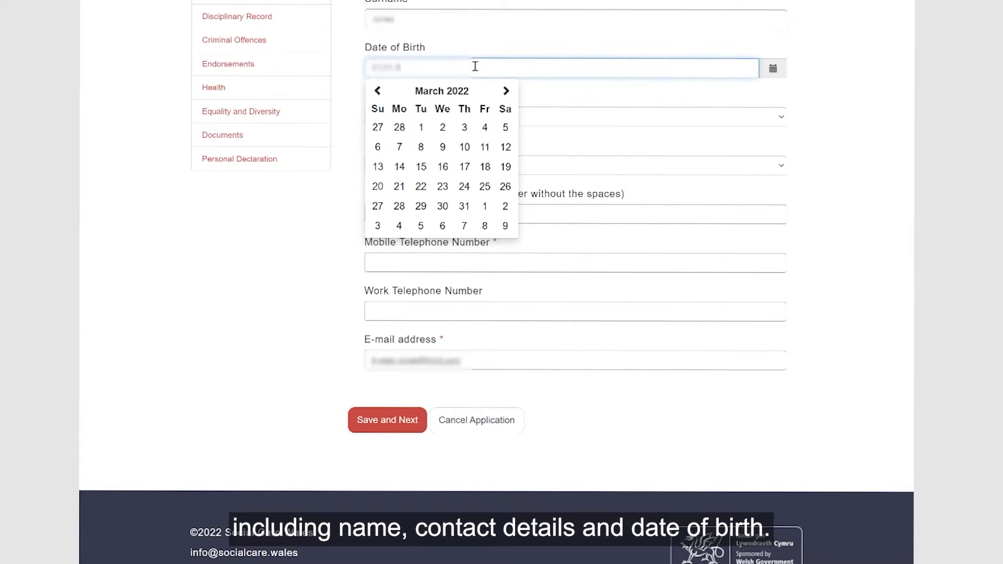
{"action": "left_click", "coordinate": [837, 151]}
{"action": "left_click", "coordinate": [581, 217]}
{"action": "left_click", "coordinate": [381, 328]}
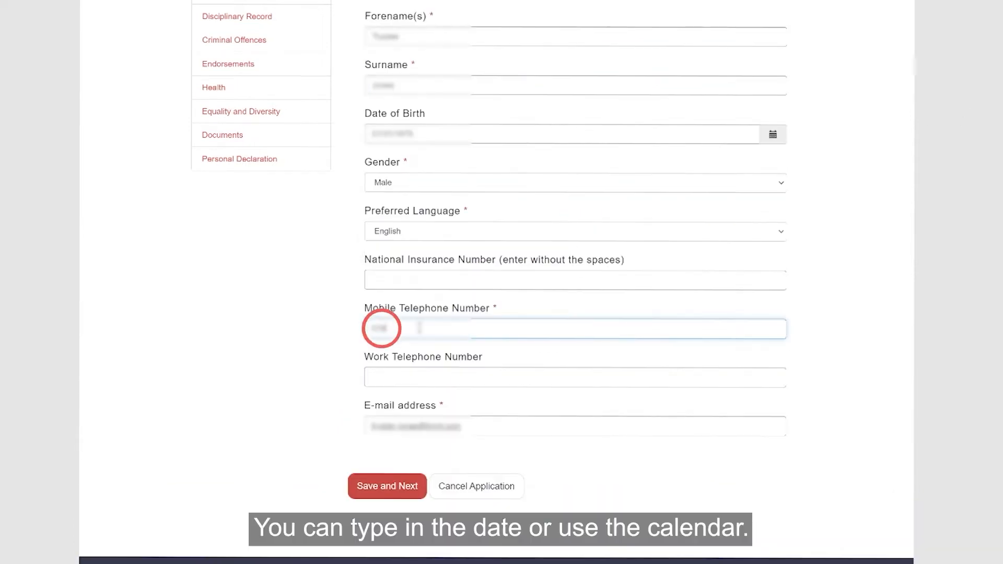
{"action": "type", "text": "18"}
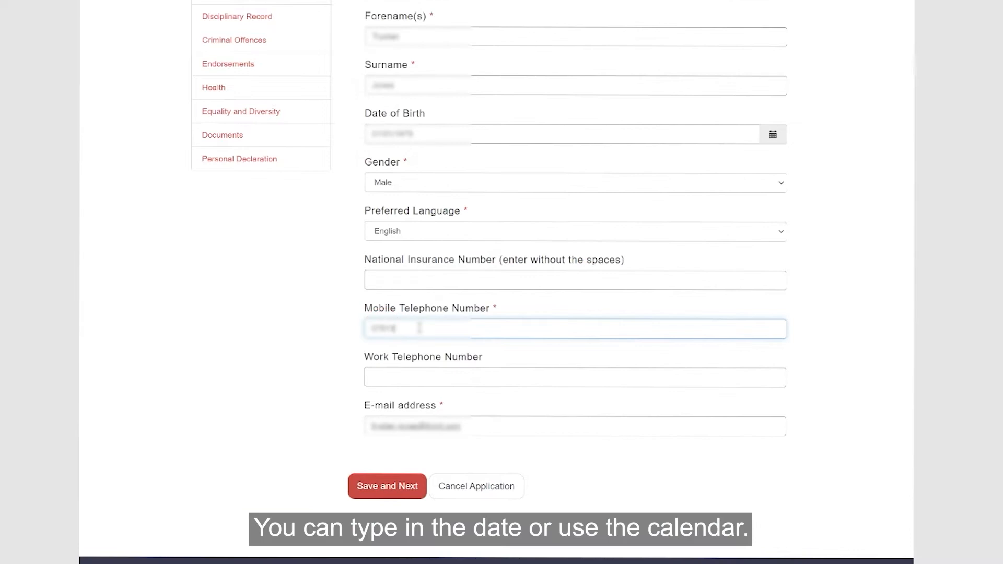
{"action": "type", "text": "5"}
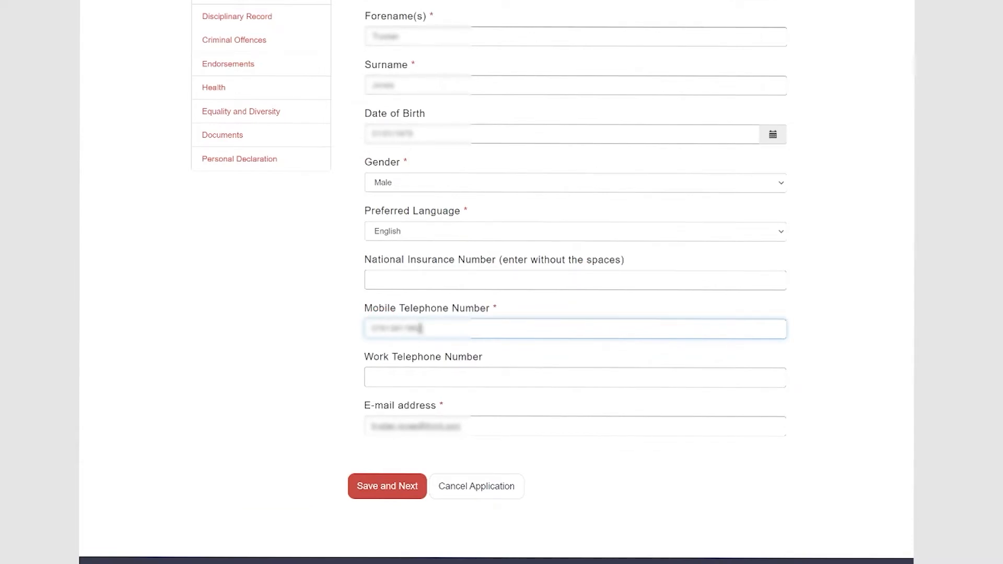
- Save Personal Details and answer No to being known by other names
{"action": "left_click", "coordinate": [416, 486]}
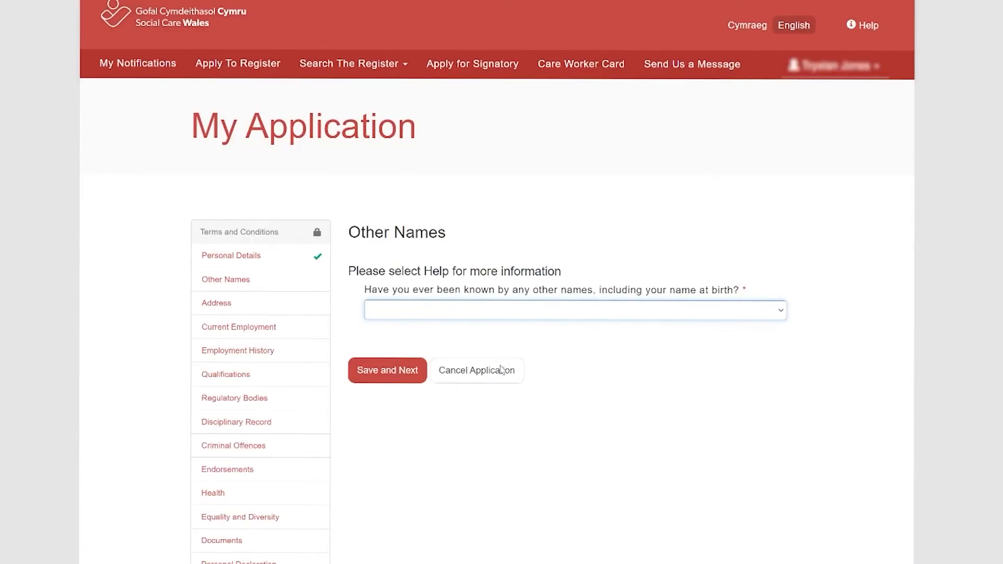
{"action": "key", "text": "n"}
{"action": "left_click", "coordinate": [385, 369]}
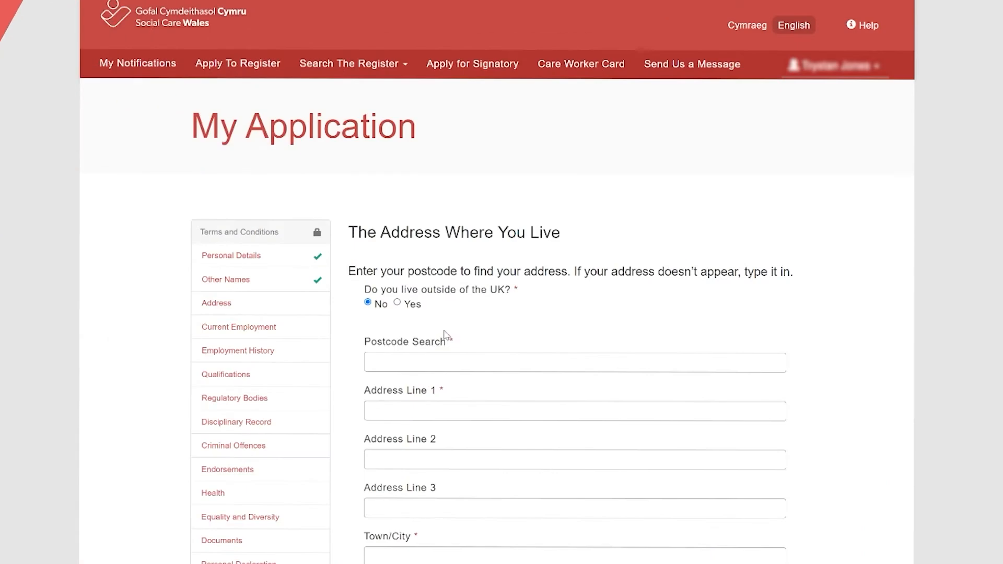
- Look up the home postcode, pick the matching address, and save it
{"action": "scroll", "coordinate": [444, 336], "scroll_direction": "down", "scroll_amount": 2}
{"action": "left_click", "coordinate": [501, 244]}
{"action": "type", "text": "CF10"}
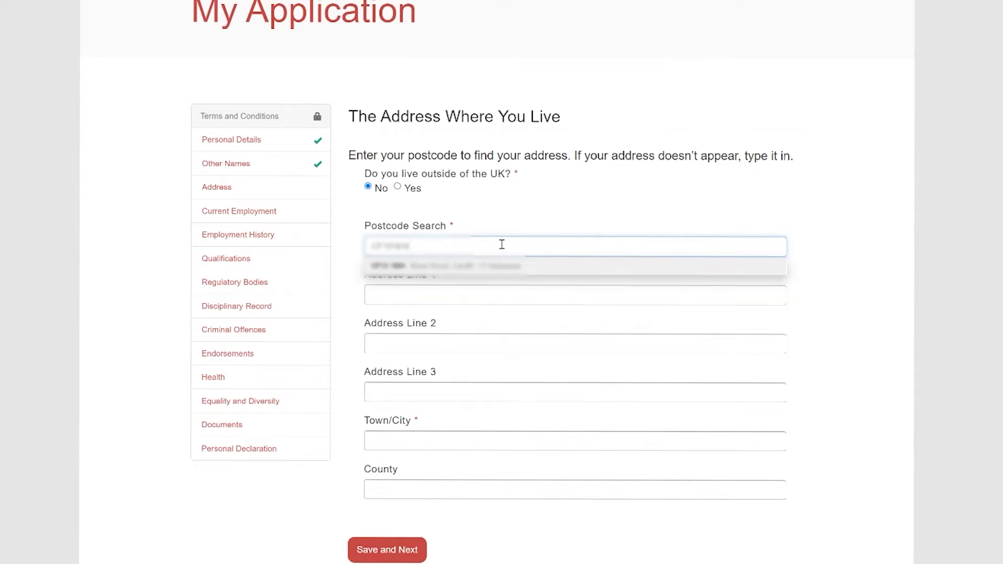
{"action": "left_click", "coordinate": [499, 268]}
{"action": "scroll", "coordinate": [412, 379], "scroll_direction": "down", "scroll_amount": 3}
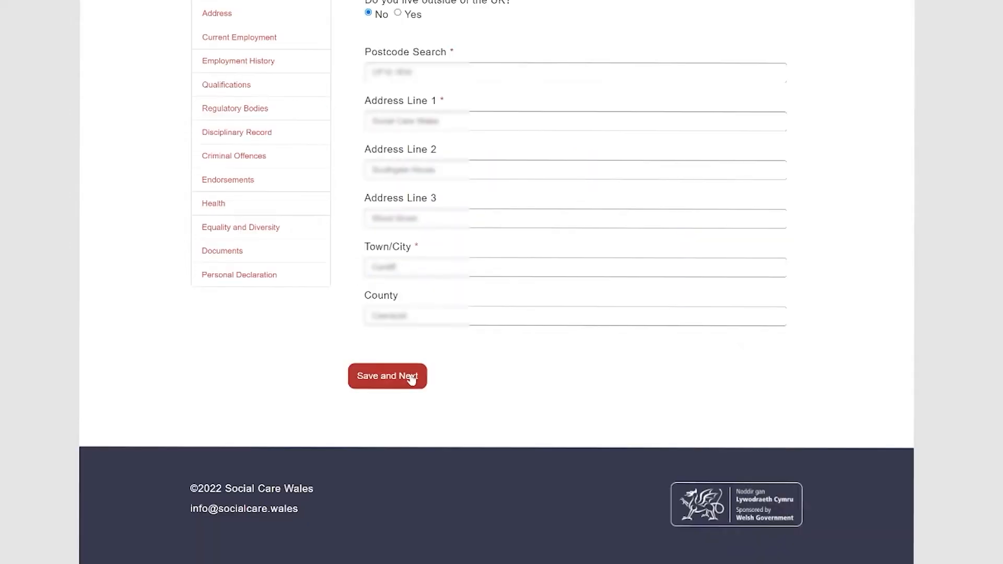
{"action": "left_click", "coordinate": [412, 380]}
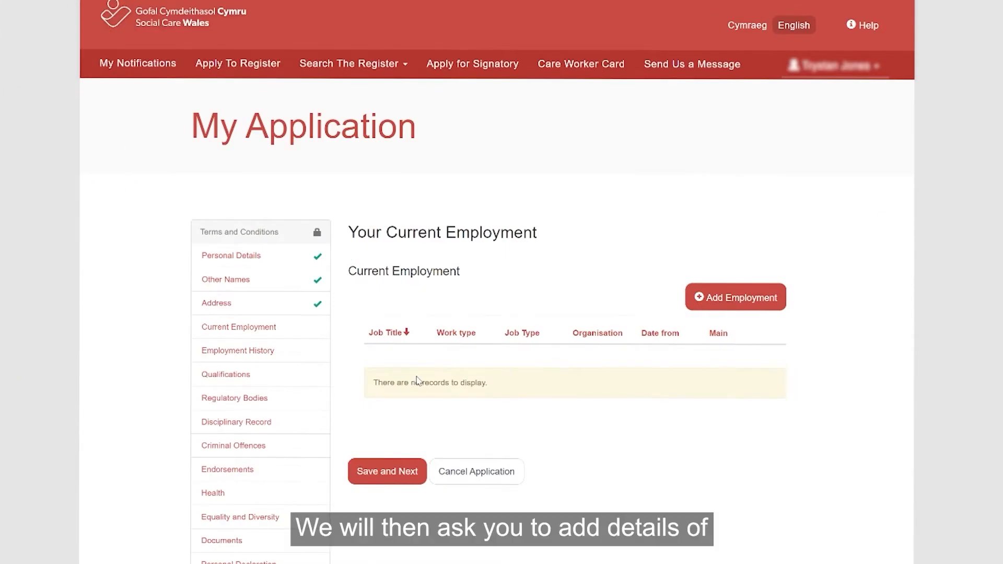
- Add a current employment with job title Support Worker, a start date and the work address
{"action": "scroll", "coordinate": [423, 376], "scroll_direction": "down", "scroll_amount": 3}
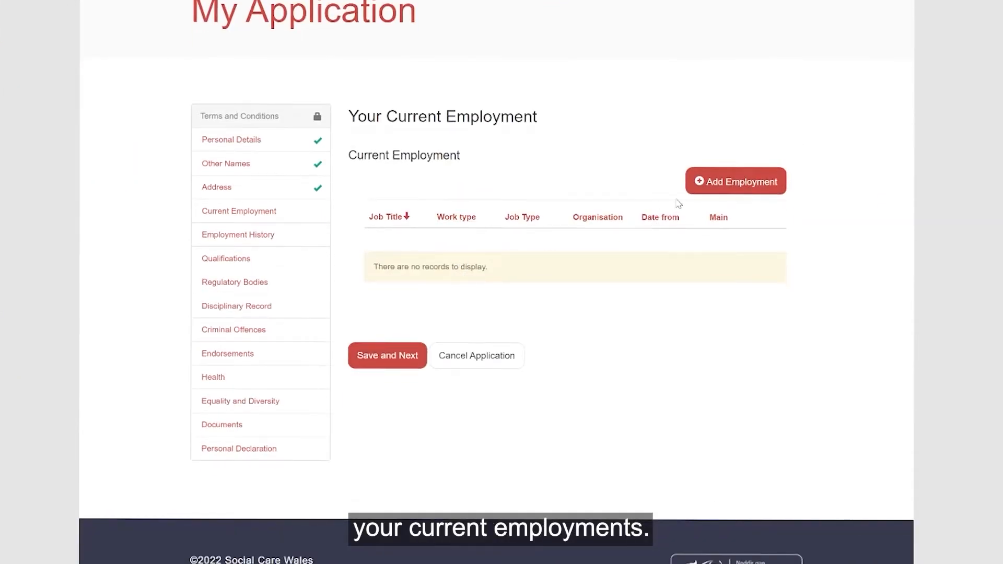
{"action": "left_click", "coordinate": [698, 183]}
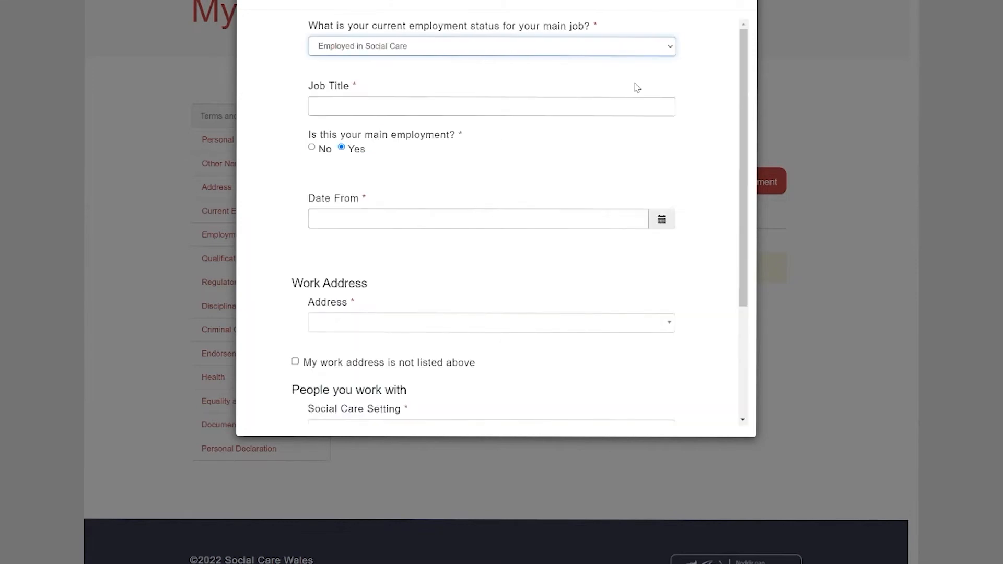
{"action": "left_click", "coordinate": [621, 103]}
{"action": "type", "text": "Support Worker"}
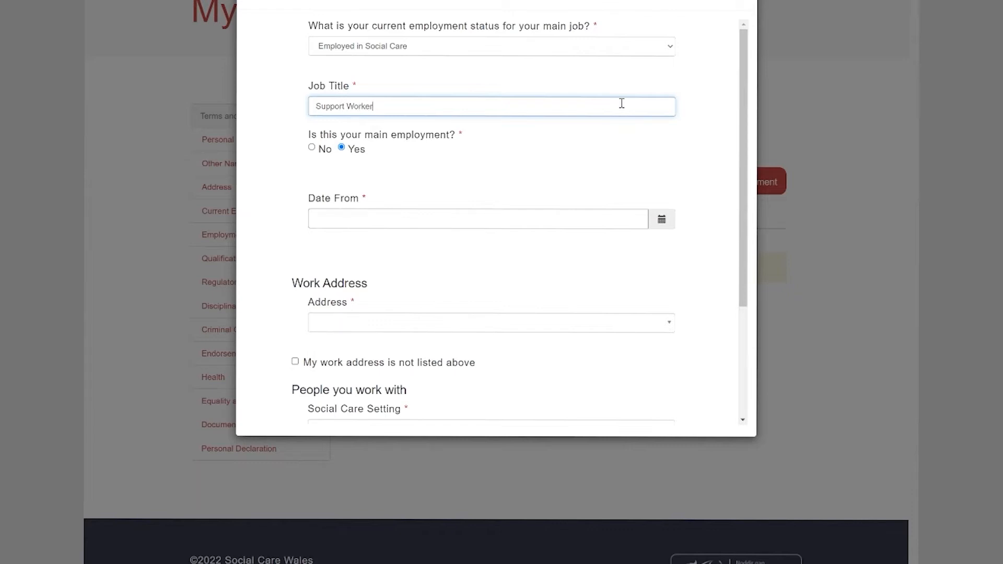
{"action": "left_click", "coordinate": [661, 219]}
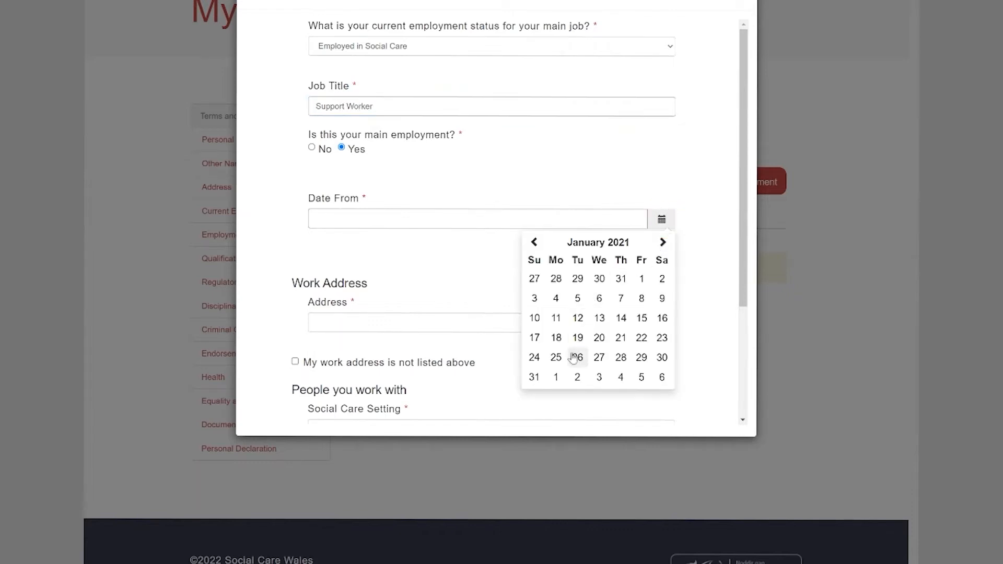
{"action": "left_click", "coordinate": [556, 376]}
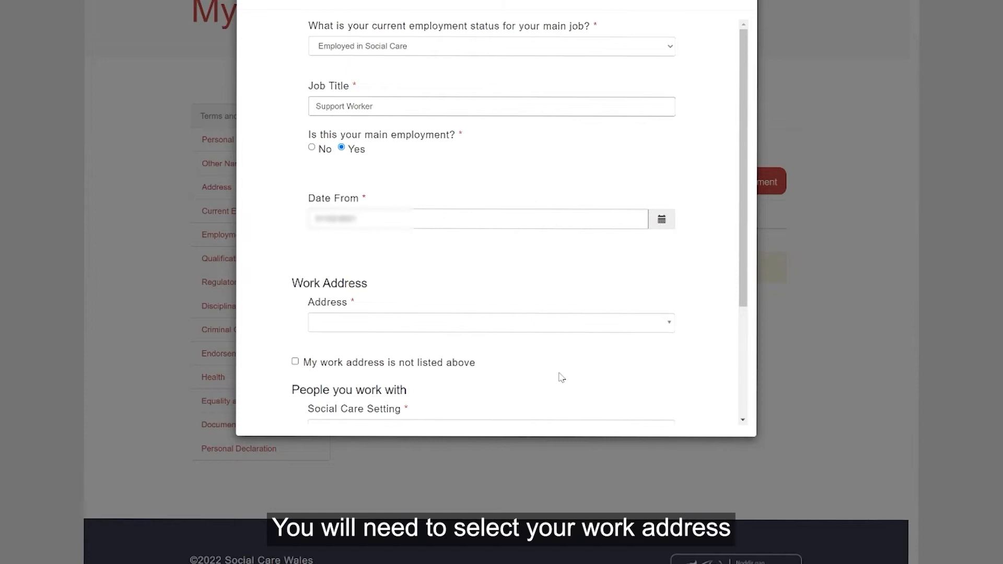
{"action": "left_click", "coordinate": [533, 329]}
{"action": "scroll", "coordinate": [517, 251], "scroll_direction": "up", "scroll_amount": 1}
{"action": "left_click", "coordinate": [517, 257]}
- Set the social care setting to Residential and people worked with to Adults, then save and continue
{"action": "scroll", "coordinate": [687, 274], "scroll_direction": "down", "scroll_amount": 1}
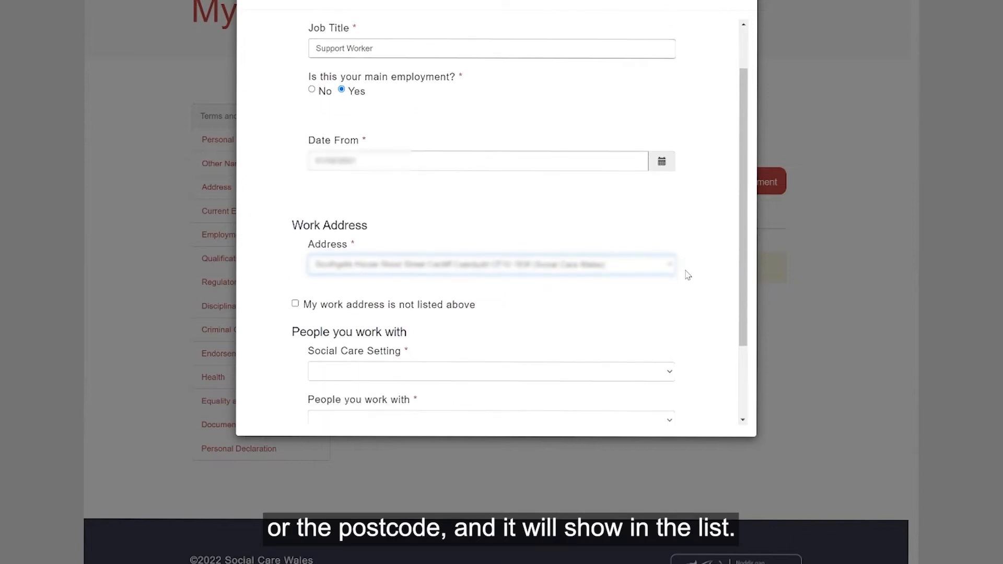
{"action": "scroll", "coordinate": [638, 231], "scroll_direction": "down", "scroll_amount": 2}
{"action": "left_click", "coordinate": [331, 270]}
{"action": "left_click", "coordinate": [537, 439]}
{"action": "left_click", "coordinate": [673, 321]}
{"action": "left_click", "coordinate": [634, 359]}
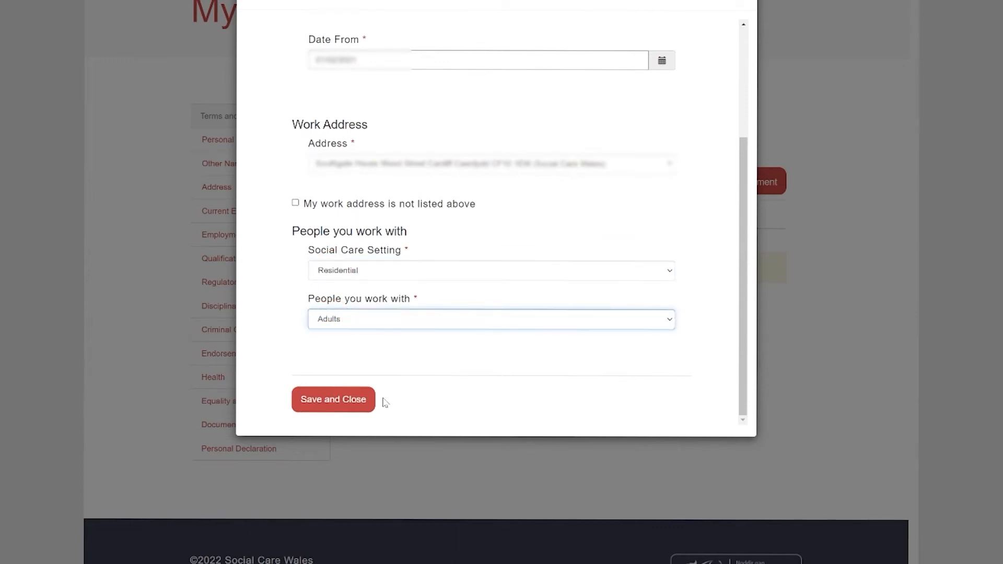
{"action": "left_click", "coordinate": [349, 402]}
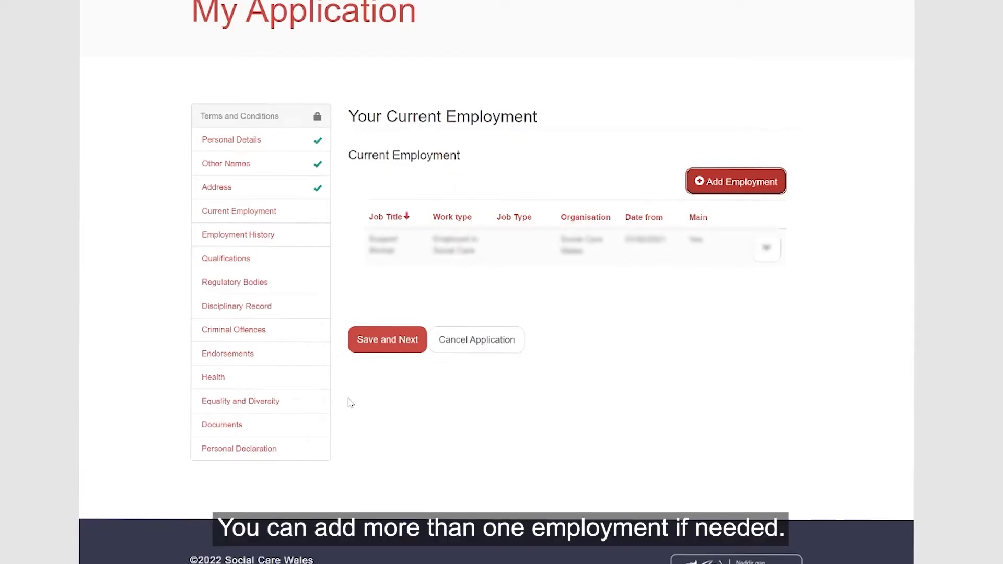
{"action": "left_click", "coordinate": [388, 340]}
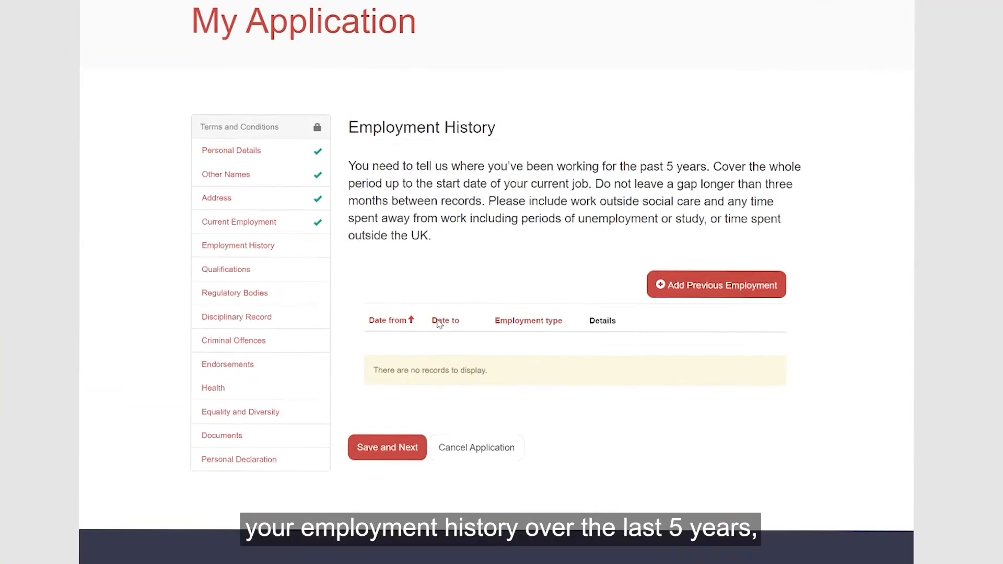
- Add a previous Employed job with start and end dates, titled 'Support Worker.' with employer details, and save
{"action": "scroll", "coordinate": [438, 323], "scroll_direction": "down", "scroll_amount": 1}
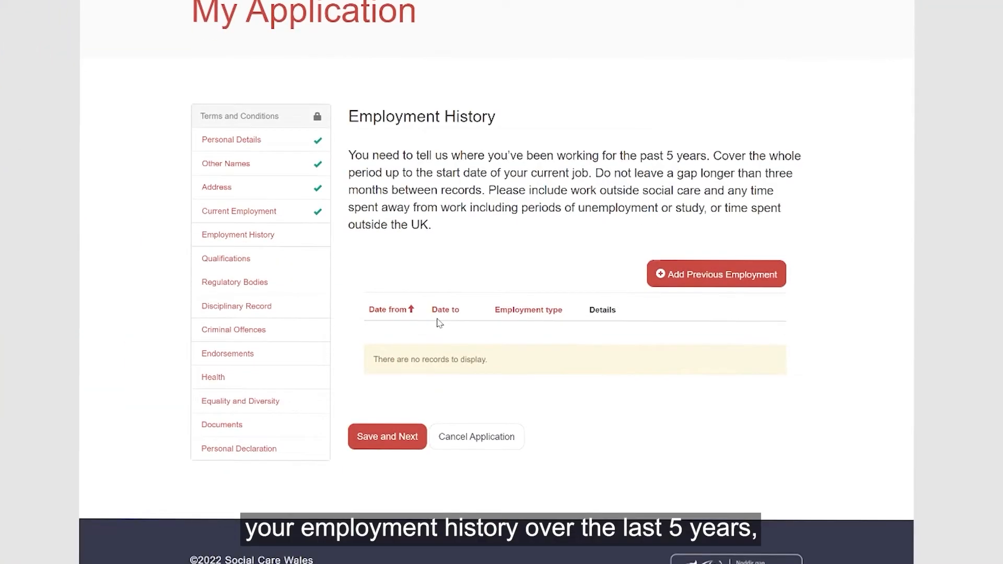
{"action": "left_click", "coordinate": [724, 277]}
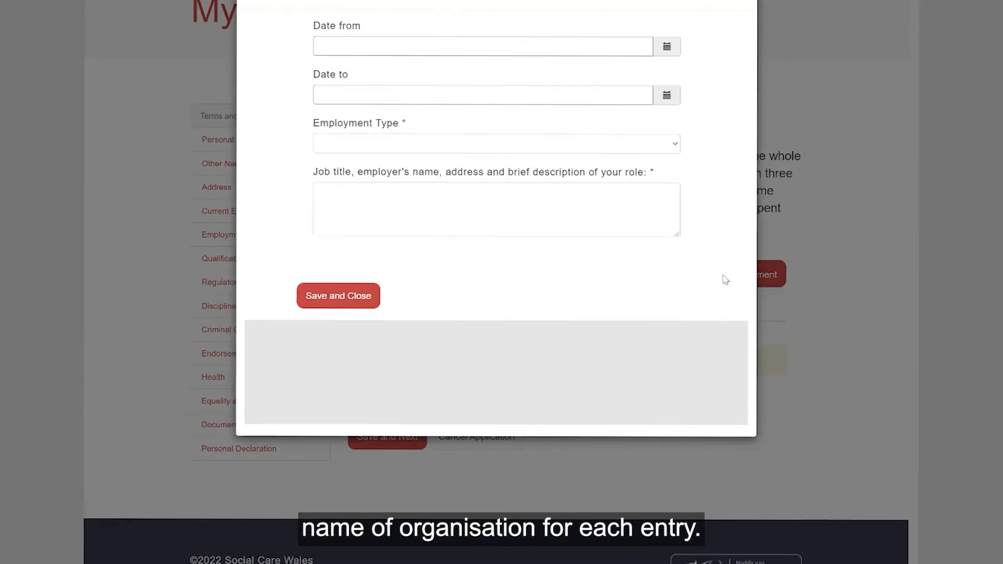
{"action": "left_click", "coordinate": [666, 46]}
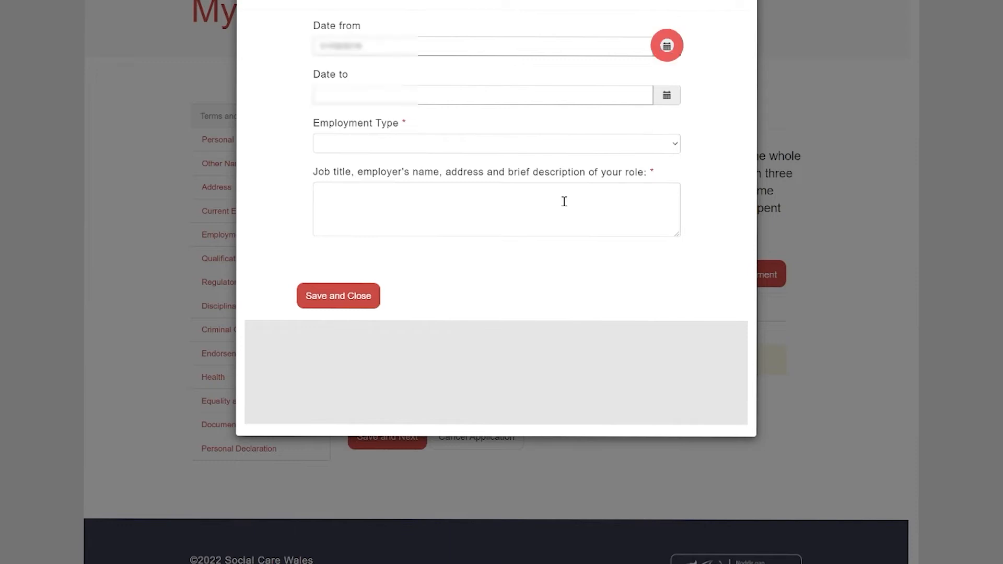
{"action": "left_click", "coordinate": [666, 96]}
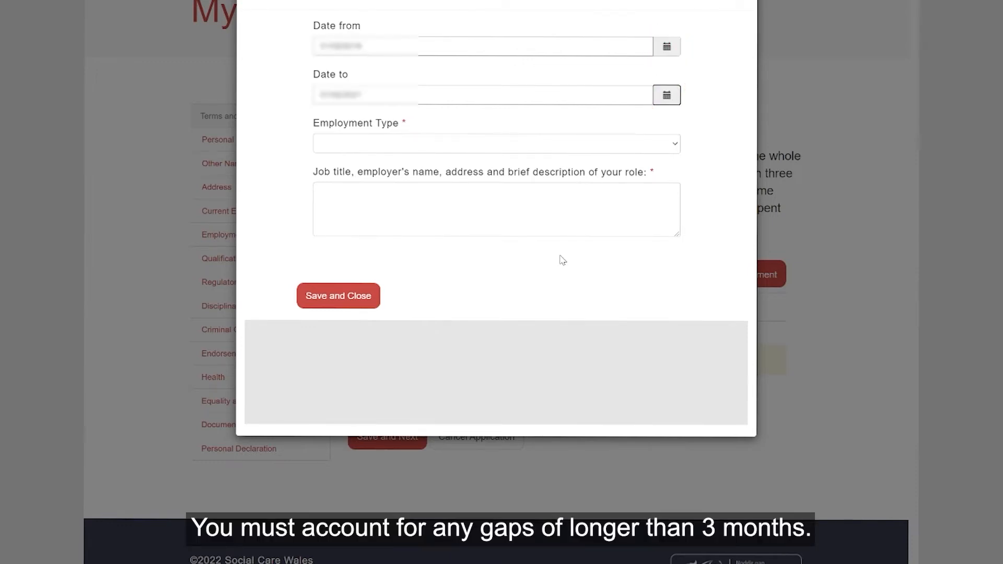
{"action": "left_click", "coordinate": [669, 145]}
{"action": "left_click", "coordinate": [628, 180]}
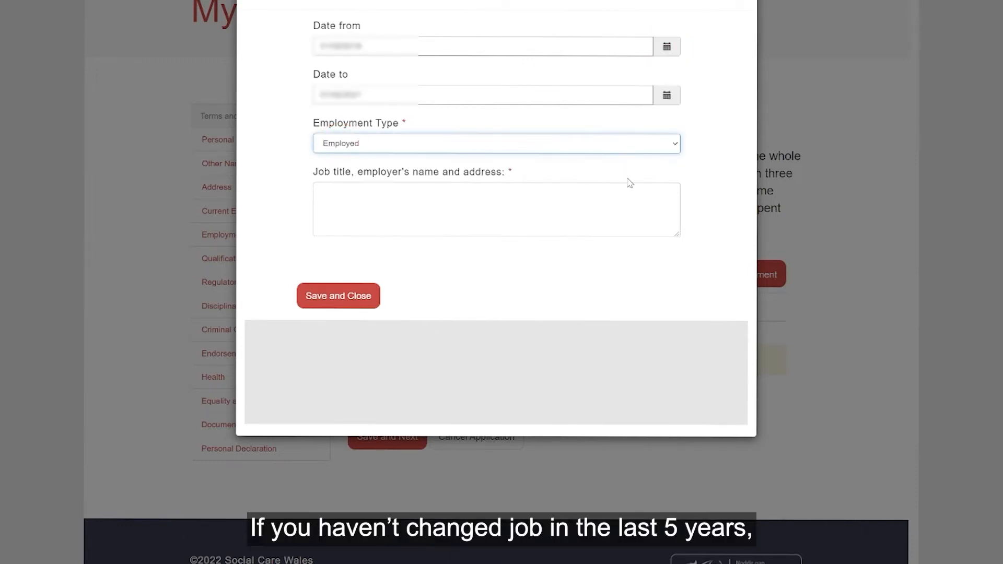
{"action": "left_click", "coordinate": [448, 202]}
{"action": "type", "text": "Support Worker."}
{"action": "key", "text": "Return"}
{"action": "key", "text": "Return"}
{"action": "type", "text": "Social"}
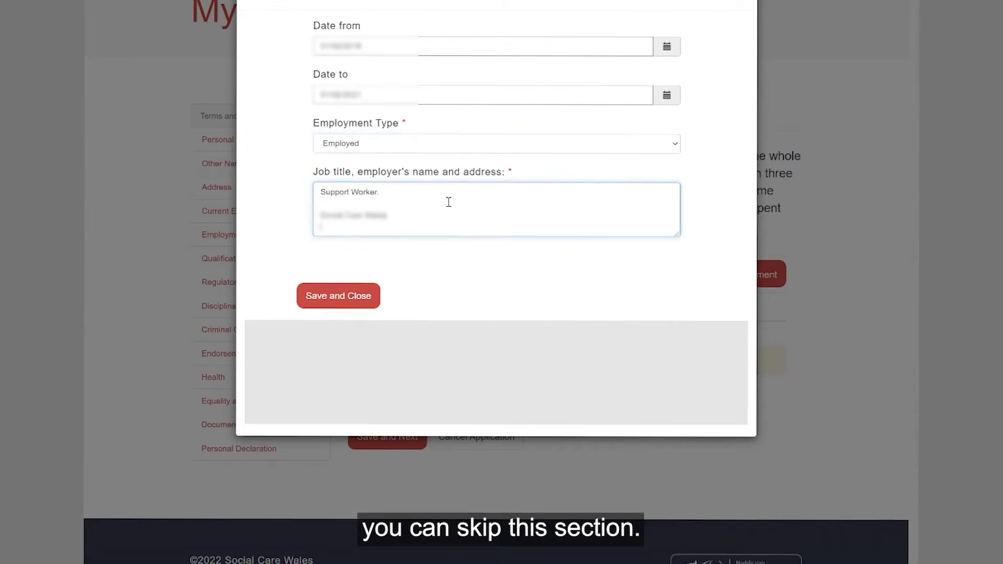
{"action": "left_click", "coordinate": [332, 294]}
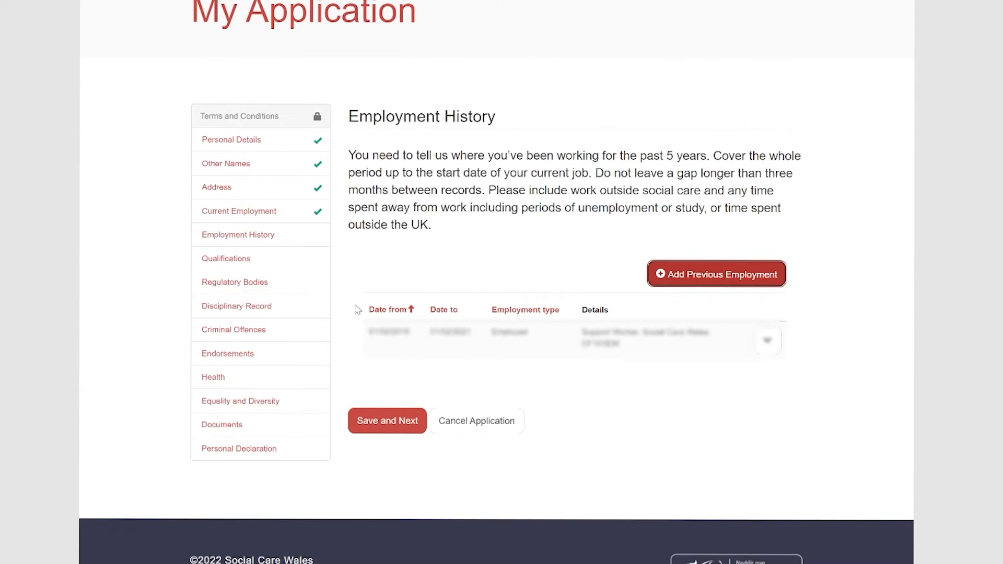
{"action": "left_click", "coordinate": [387, 421]}
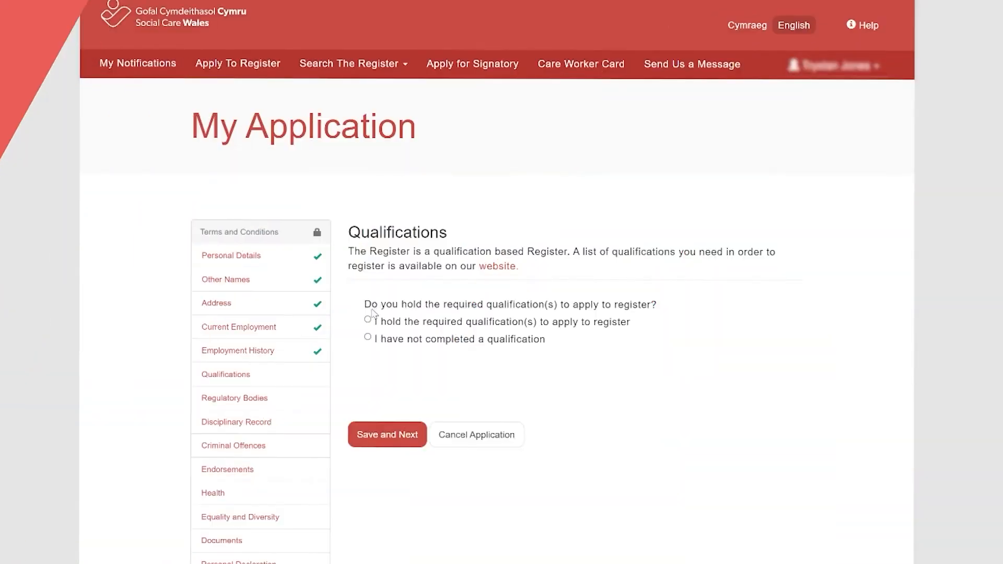
- Add the Principles and Values Award with awarding body, award date and certificate to be uploaded later
{"action": "left_click", "coordinate": [368, 321]}
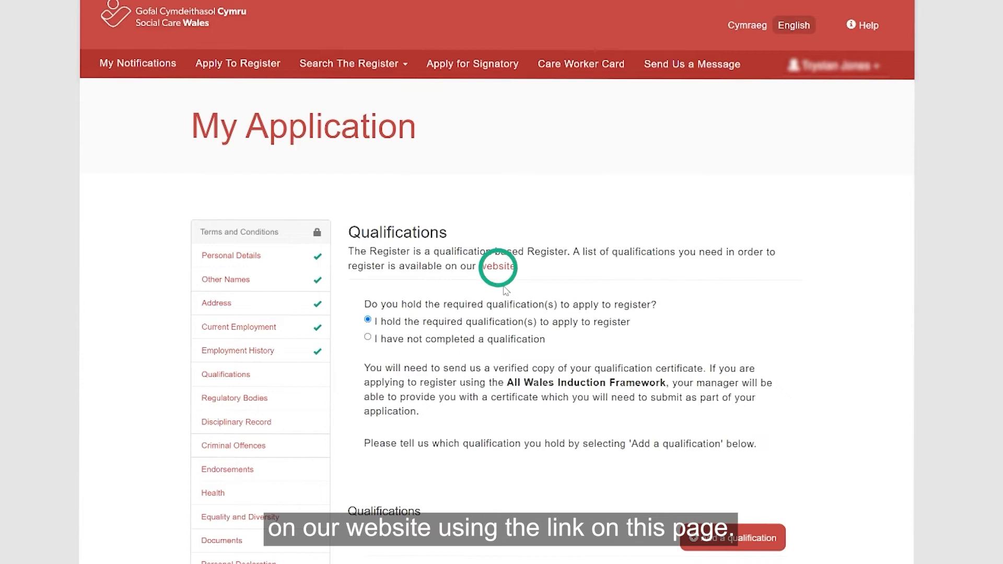
{"action": "scroll", "coordinate": [506, 290], "scroll_direction": "down", "scroll_amount": 3}
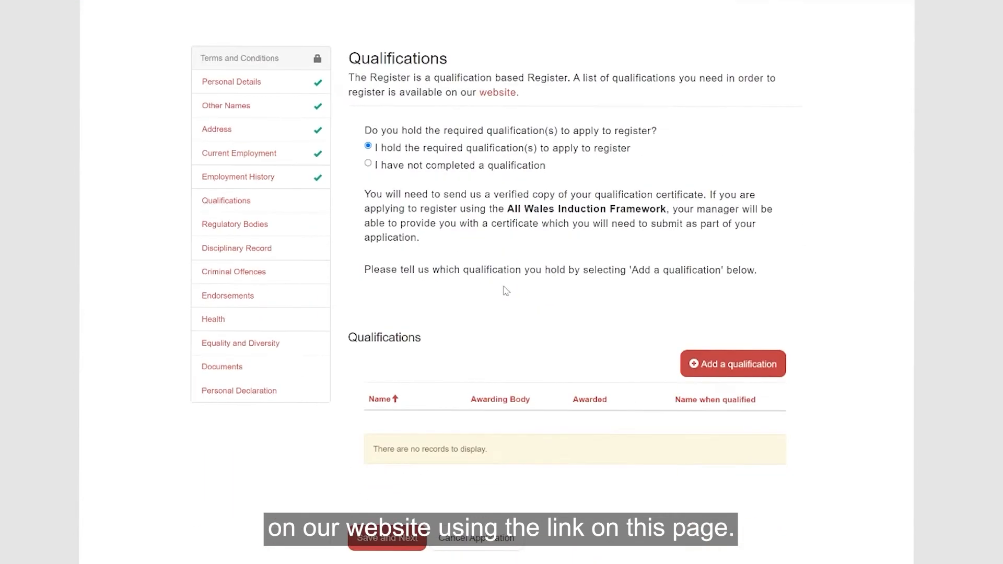
{"action": "left_click", "coordinate": [715, 361]}
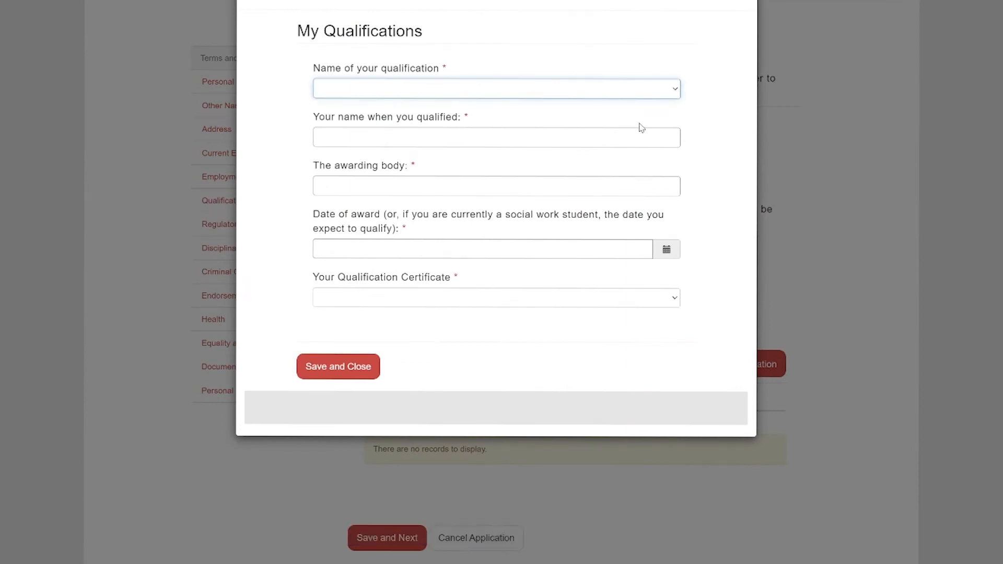
{"action": "left_click", "coordinate": [336, 89]}
{"action": "left_click", "coordinate": [335, 138]}
{"action": "left_click", "coordinate": [553, 186]}
{"action": "type", "text": "Social"}
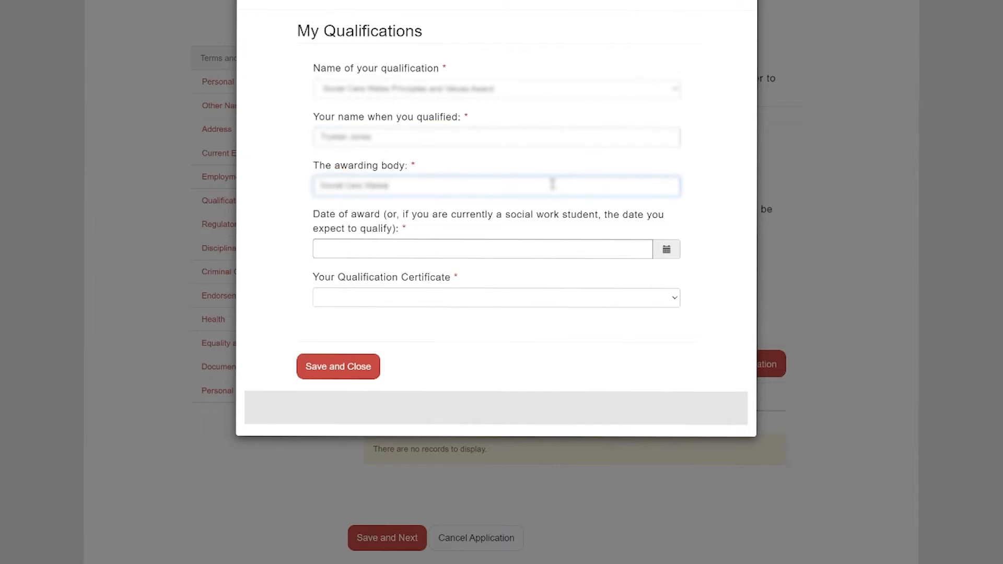
{"action": "left_click", "coordinate": [666, 249]}
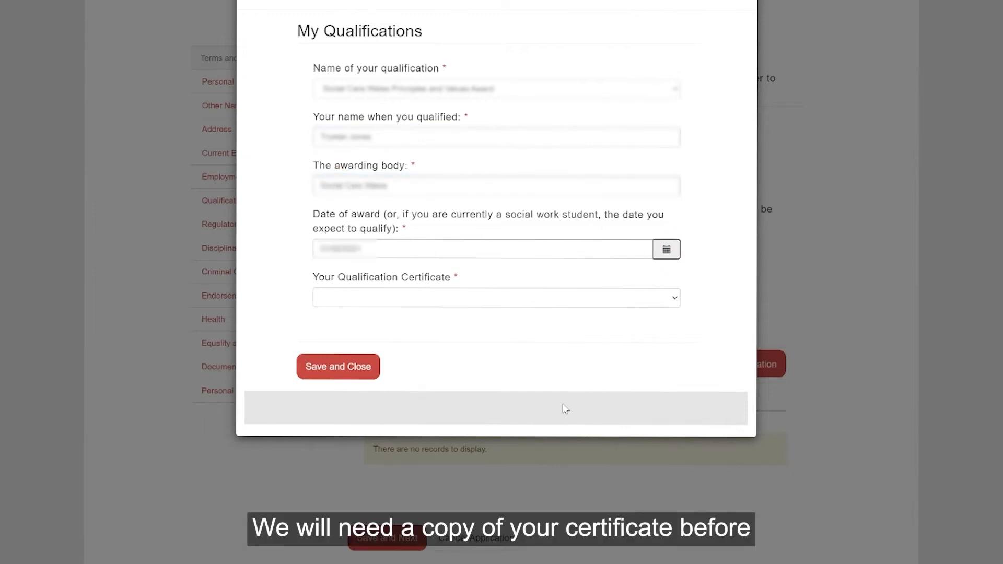
{"action": "left_click", "coordinate": [666, 296]}
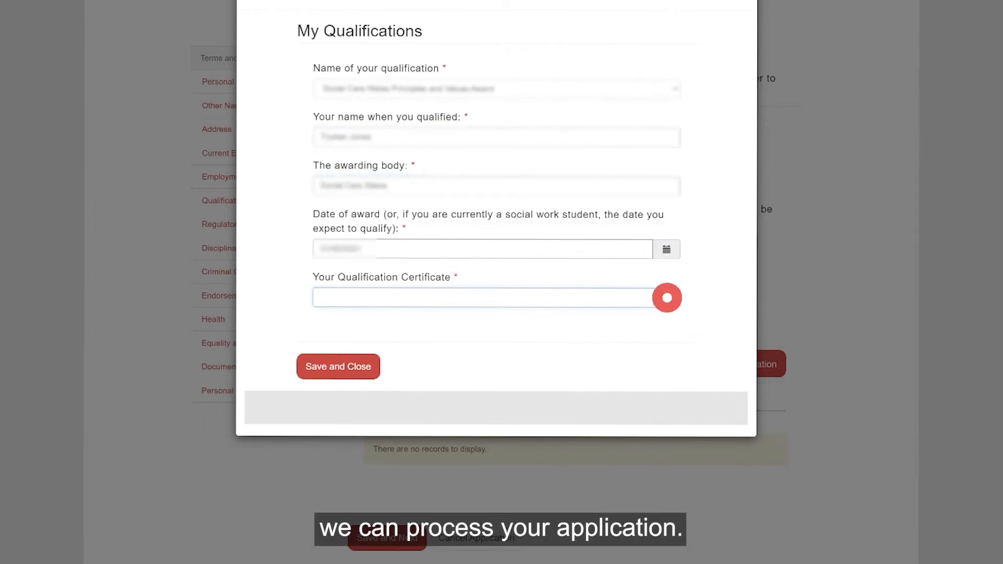
{"action": "left_click", "coordinate": [538, 334]}
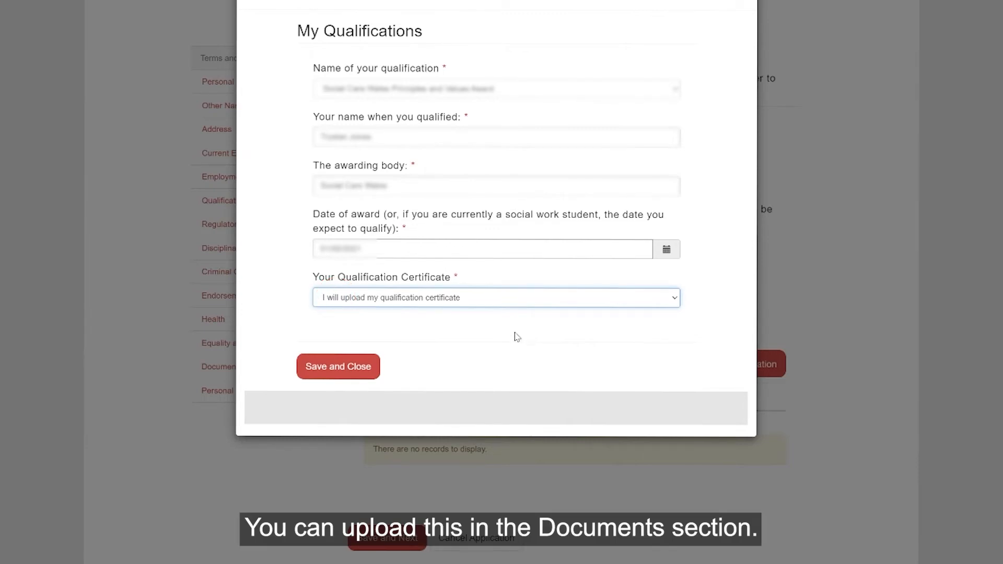
{"action": "left_click", "coordinate": [337, 366]}
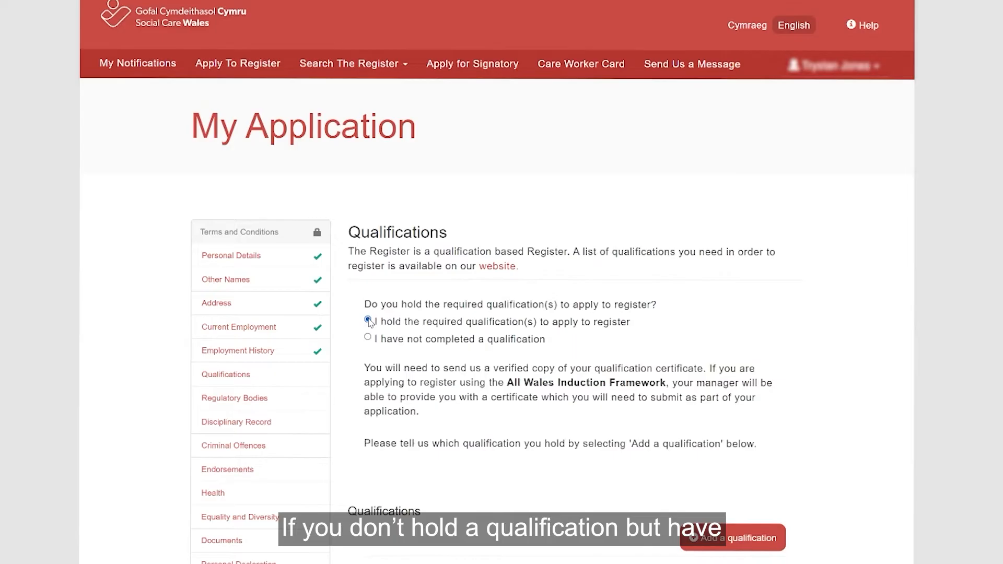
- Mark qualifications not completed with three-plus years' domiciliary care, and start a competence endorser with an organisation chosen
{"action": "left_click", "coordinate": [368, 338]}
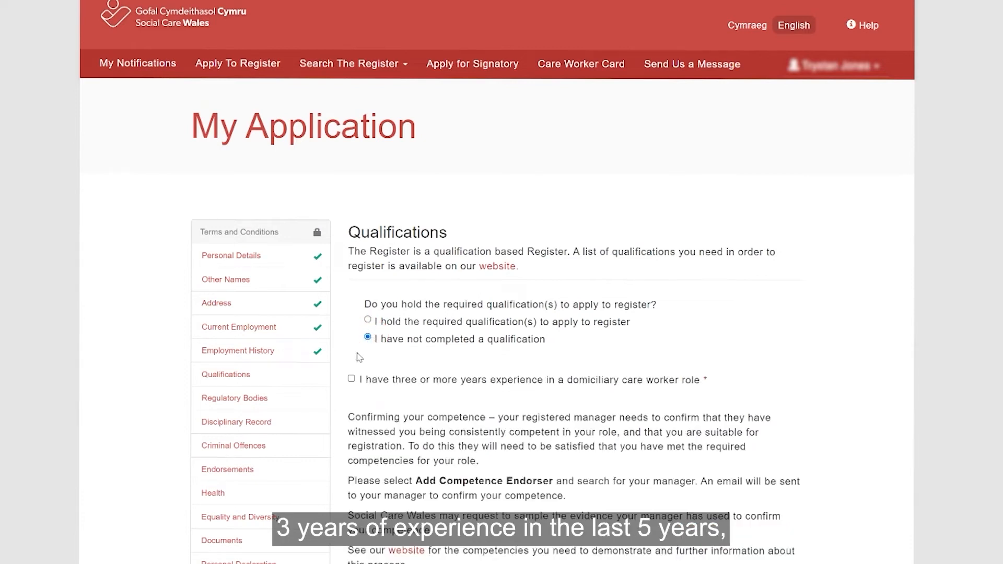
{"action": "left_click", "coordinate": [351, 379]}
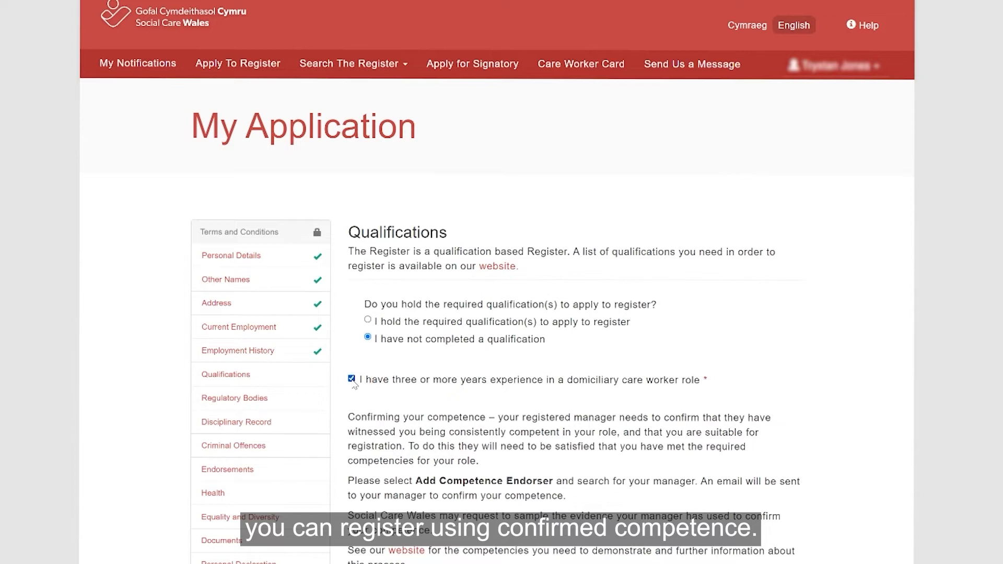
{"action": "scroll", "coordinate": [371, 386], "scroll_direction": "down", "scroll_amount": 3}
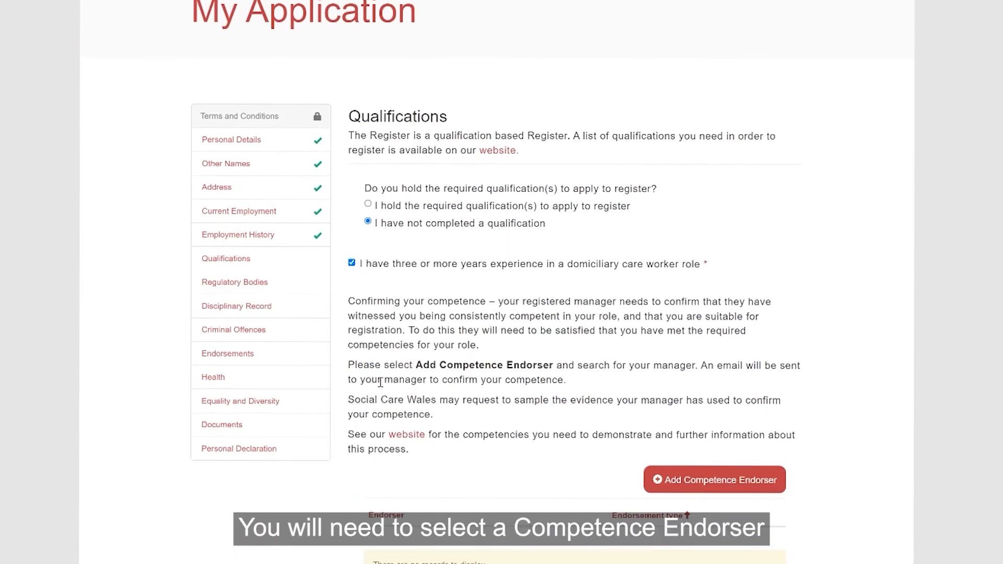
{"action": "scroll", "coordinate": [384, 381], "scroll_direction": "down", "scroll_amount": 1}
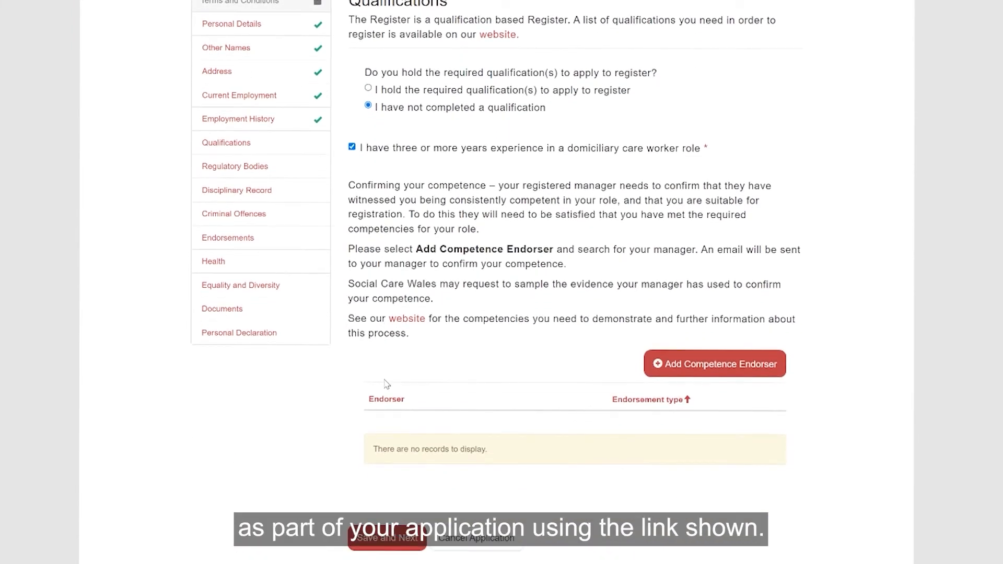
{"action": "left_click", "coordinate": [671, 370]}
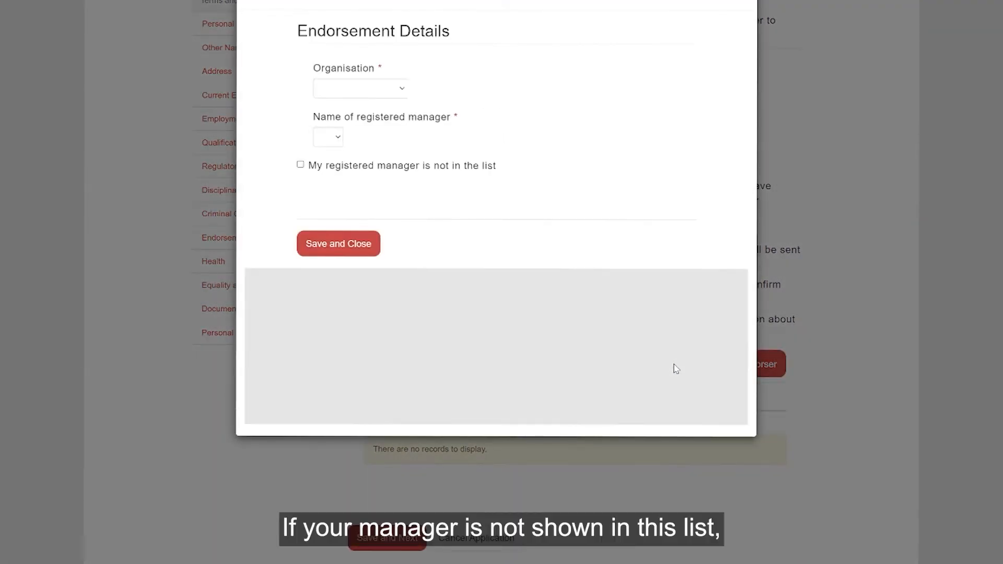
{"action": "left_click", "coordinate": [326, 89]}
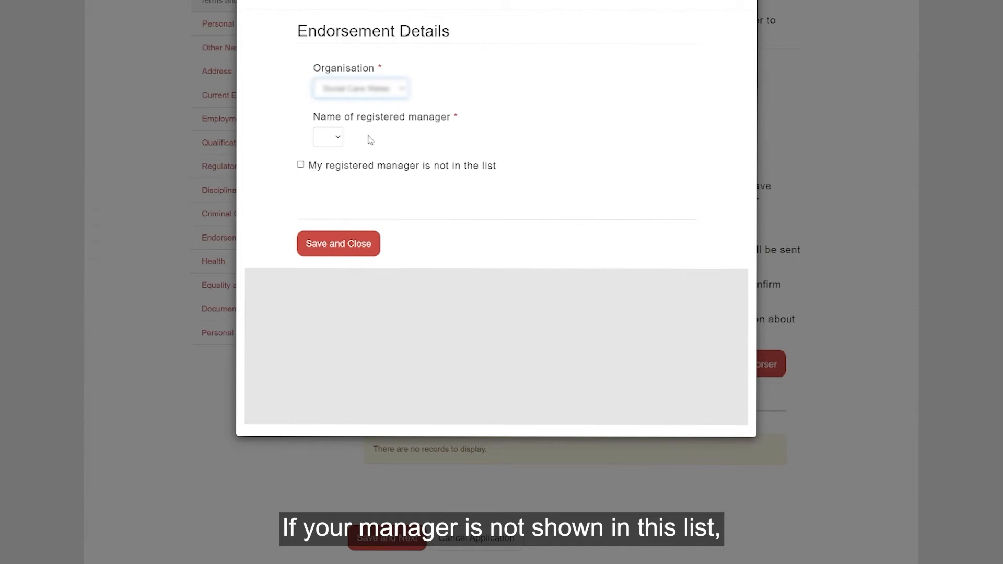
{"action": "left_click", "coordinate": [301, 166]}
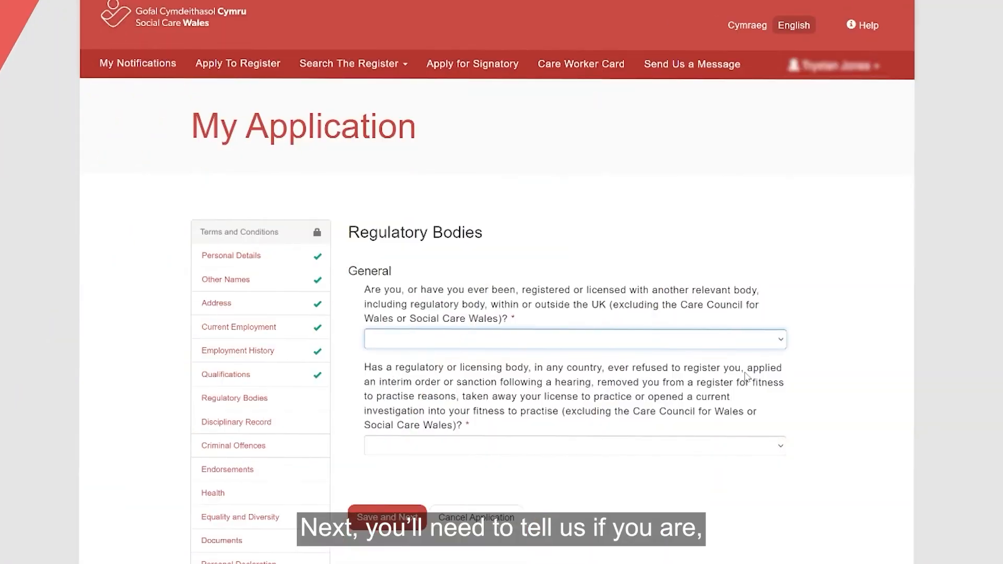
- Answer No to registration with another body and to prior refusal or sanction, then save
{"action": "left_click", "coordinate": [742, 395]}
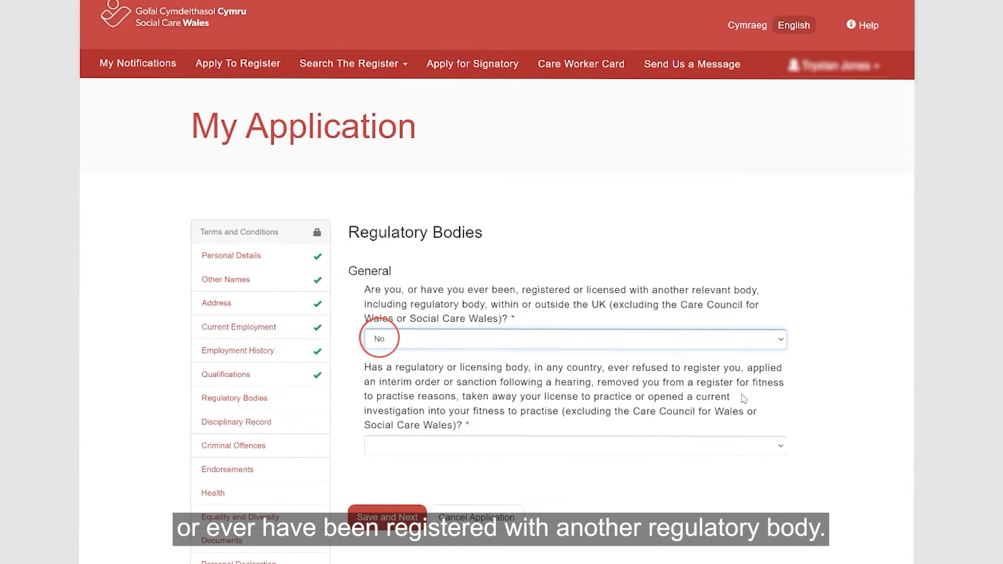
{"action": "left_click", "coordinate": [724, 445]}
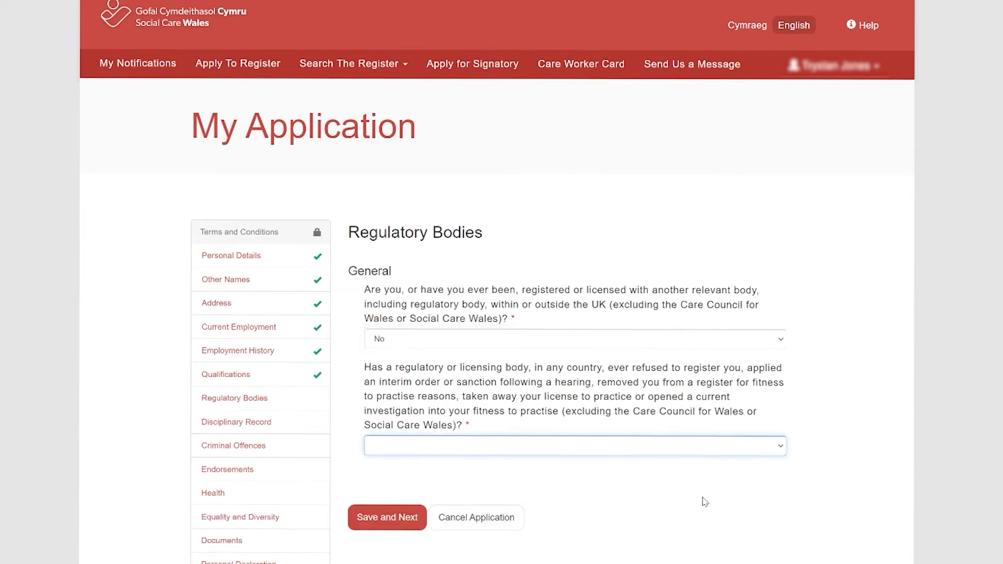
{"action": "left_click", "coordinate": [703, 497]}
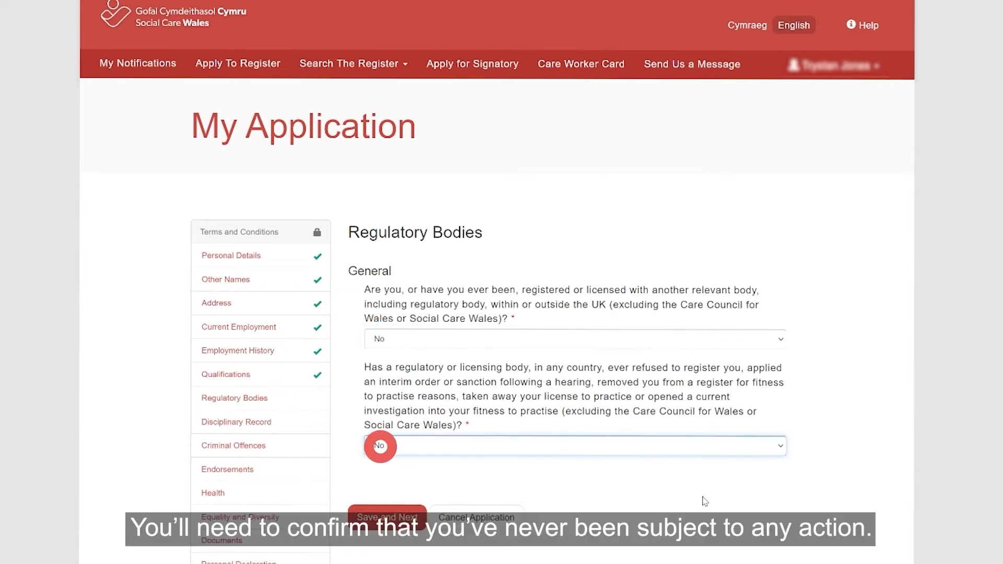
{"action": "left_click", "coordinate": [401, 515]}
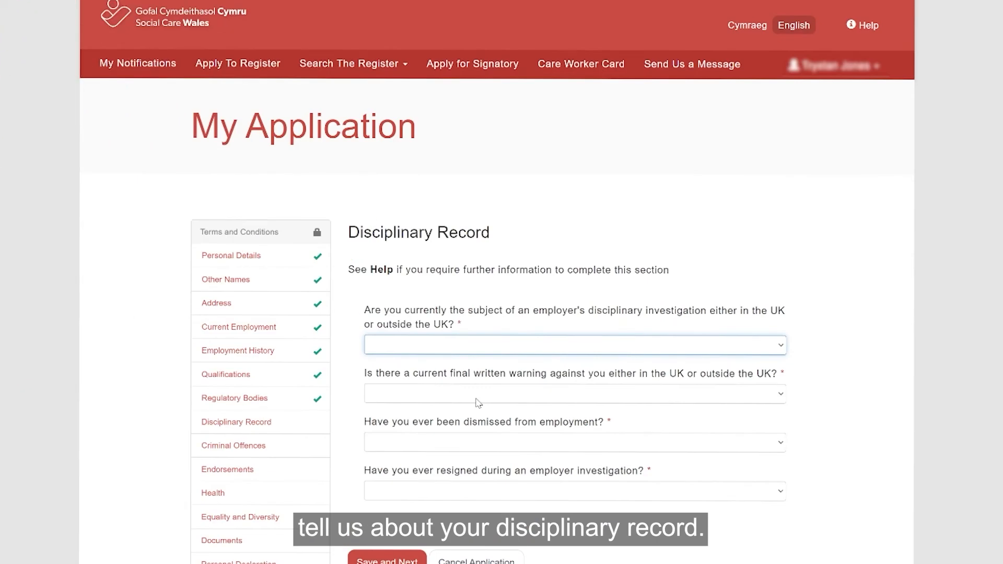
- Answer No to investigation, final written warning and dismissal, and Yes to resigning during an investigation
{"action": "key", "text": "n"}
{"action": "key", "text": "Tab"}
{"action": "key", "text": "n"}
{"action": "key", "text": "Tab"}
{"action": "key", "text": "n"}
{"action": "key", "text": "Tab"}
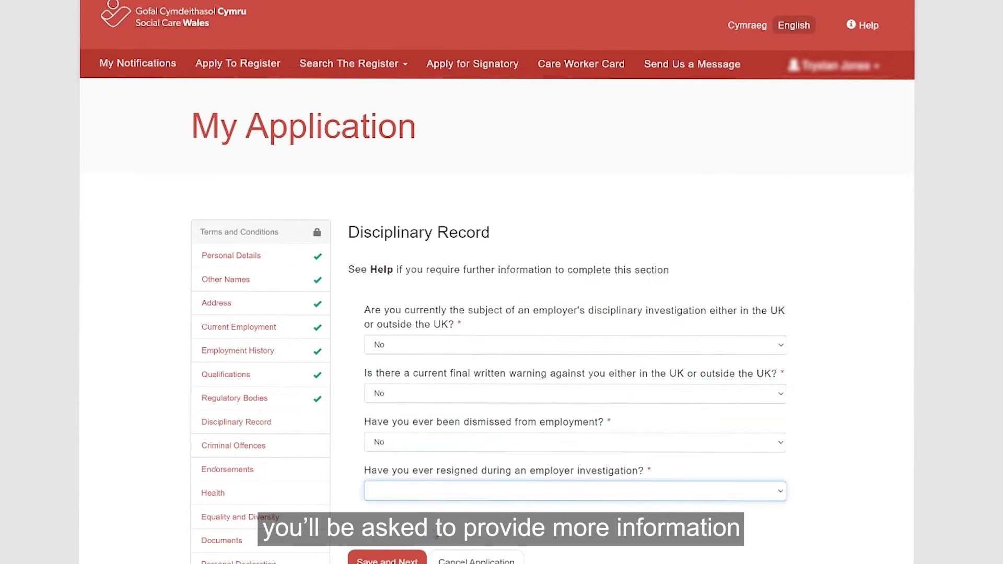
{"action": "key", "text": "y"}
- Add a disciplinary declaration linked to the resignation question, with type Dismissal
{"action": "scroll", "coordinate": [435, 533], "scroll_direction": "down", "scroll_amount": 7}
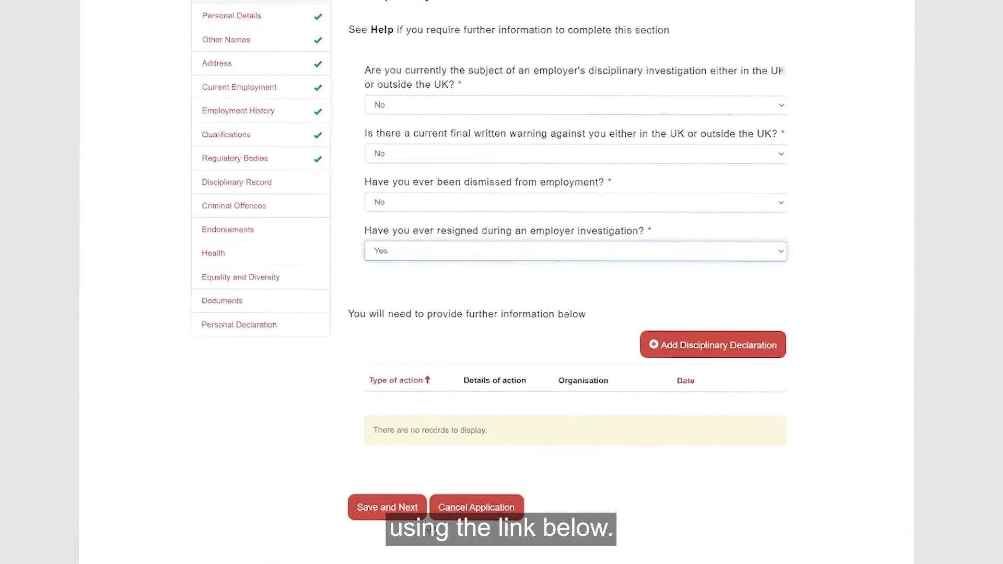
{"action": "left_click", "coordinate": [653, 238]}
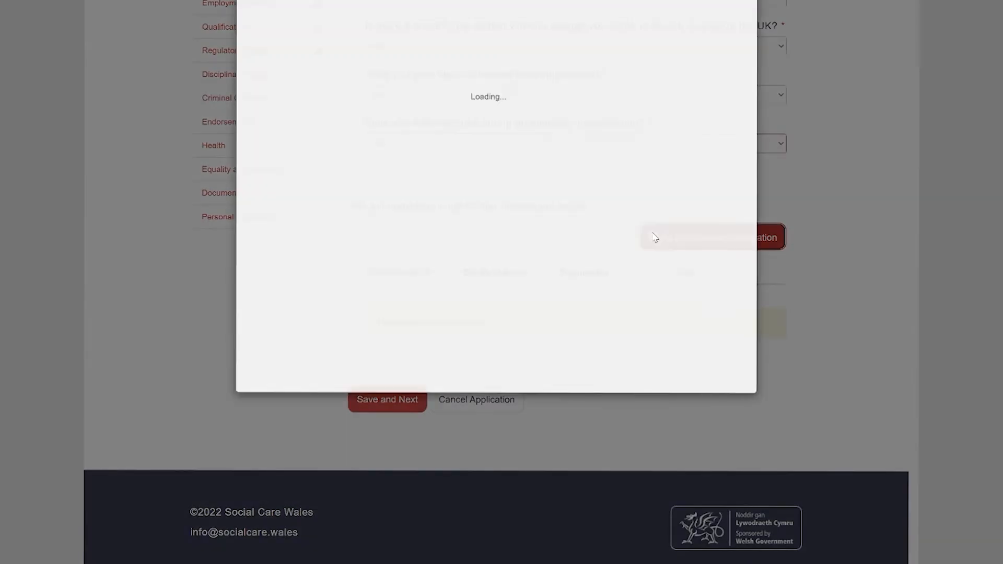
{"action": "left_click", "coordinate": [626, 47]}
{"action": "left_click", "coordinate": [618, 88]}
{"action": "left_click", "coordinate": [617, 92]}
{"action": "left_click", "coordinate": [603, 131]}
- Describe the disciplinary and enter the employer name, submit it and save the Disciplinary Record
{"action": "left_click", "coordinate": [595, 139]}
{"action": "type", "text": "nothing in particular, this is ju"}
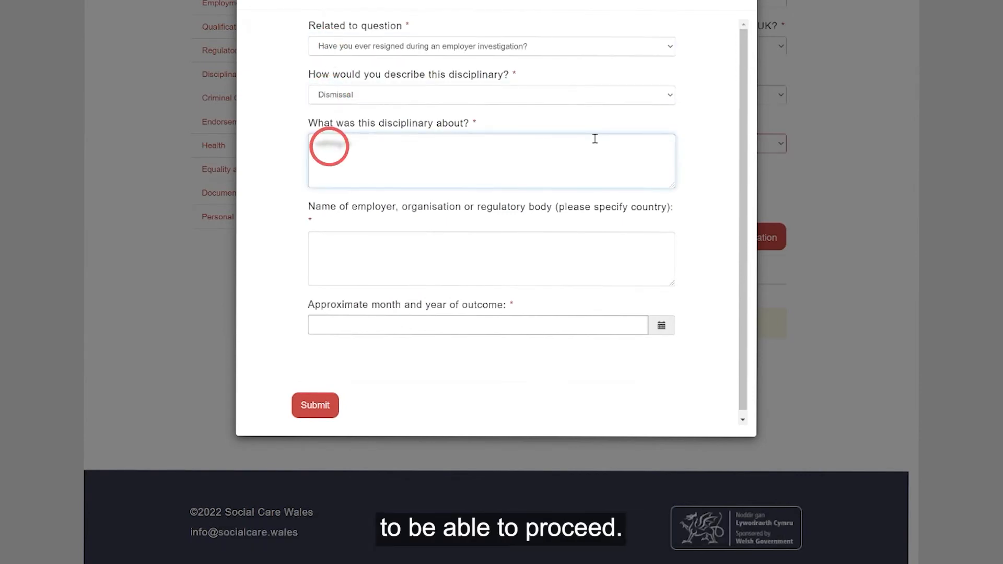
{"action": "left_click", "coordinate": [421, 245]}
{"action": "type", "text": "John S"}
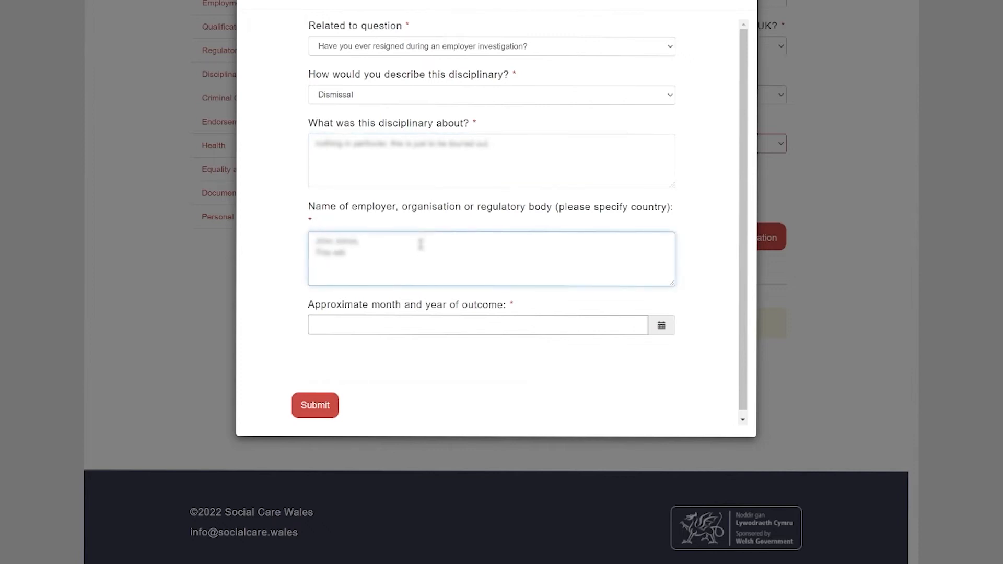
{"action": "type", "text": "as well."}
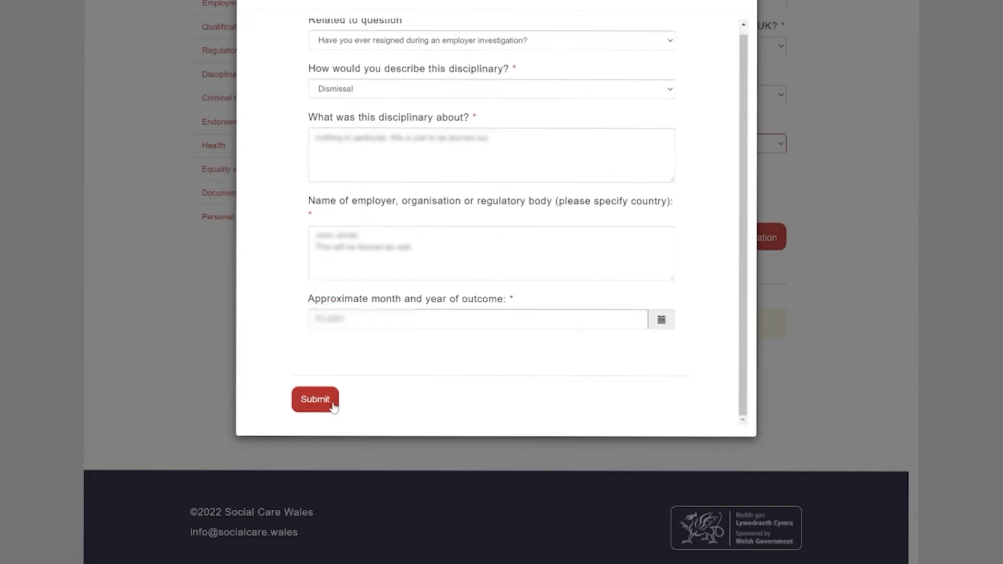
{"action": "left_click", "coordinate": [333, 402]}
{"action": "left_click", "coordinate": [382, 389]}
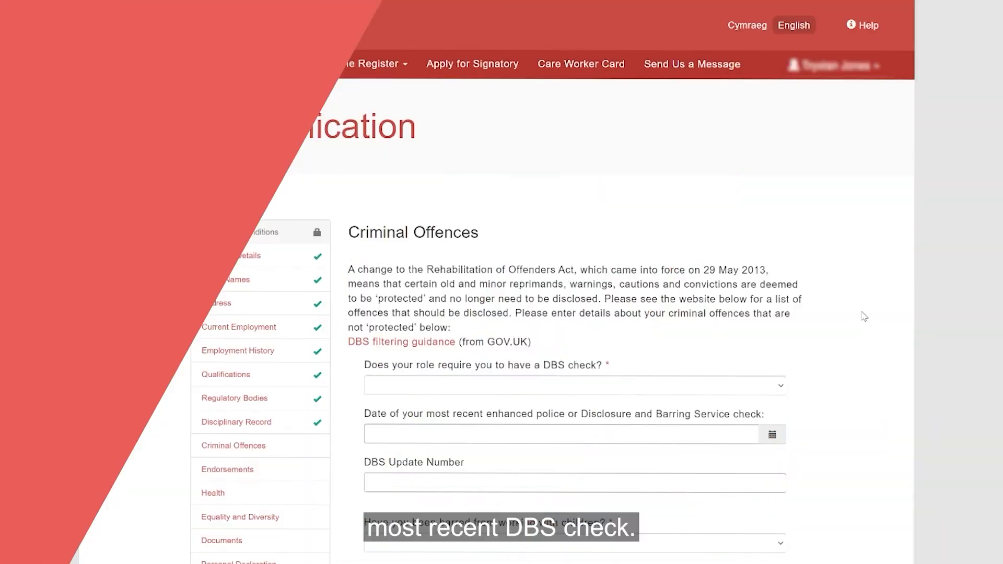
- Mark DBS as required with a date within 3 years, and No to children and vulnerable-adult barring
{"action": "scroll", "coordinate": [864, 317], "scroll_direction": "down", "scroll_amount": 4}
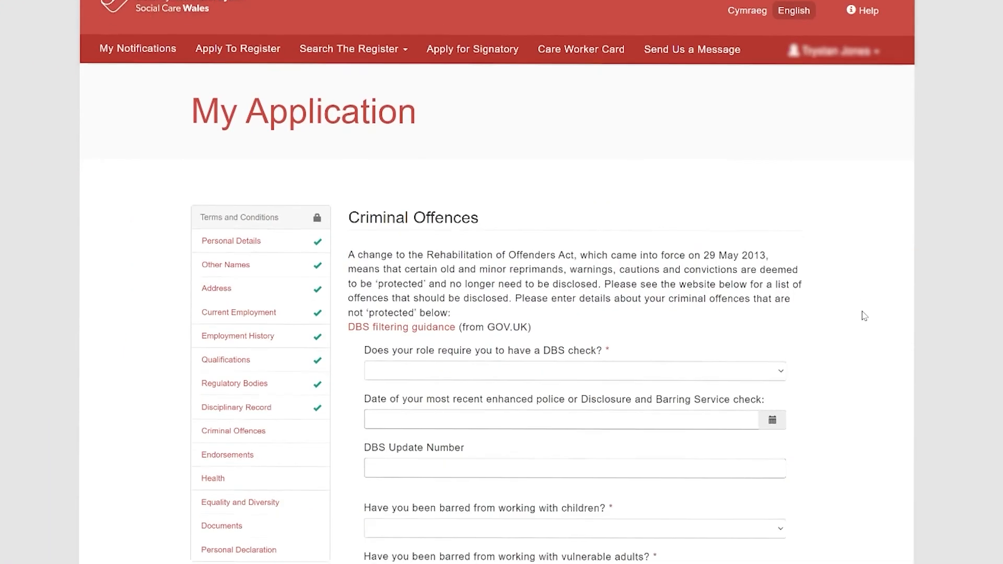
{"action": "left_click", "coordinate": [744, 213]}
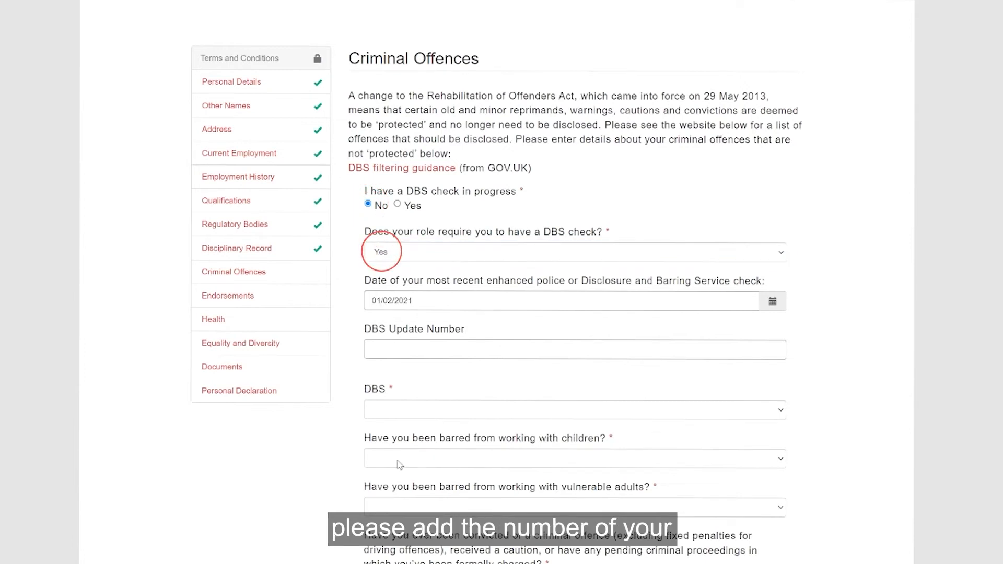
{"action": "left_click", "coordinate": [550, 353]}
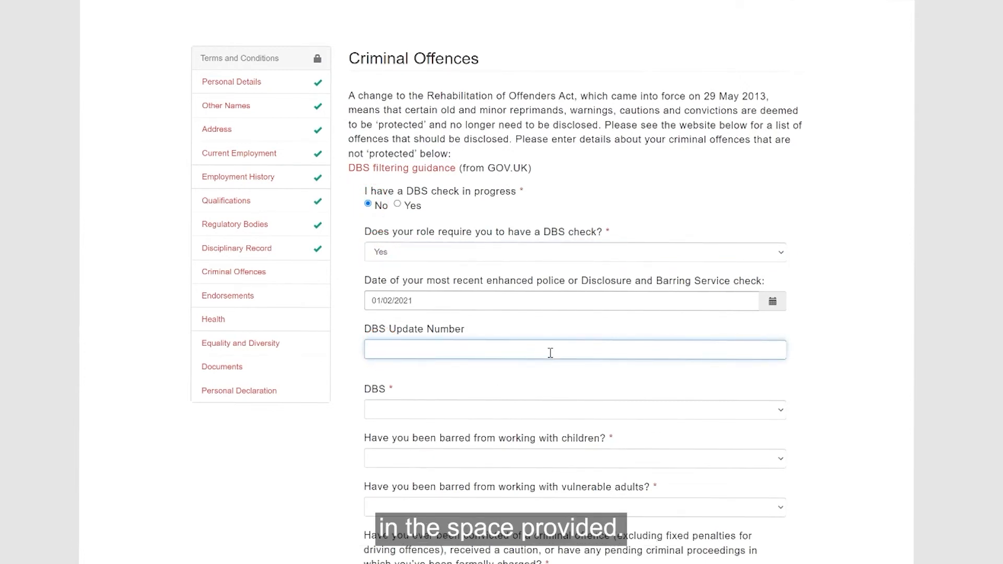
{"action": "key", "text": "Tab"}
{"action": "key", "text": "Down"}
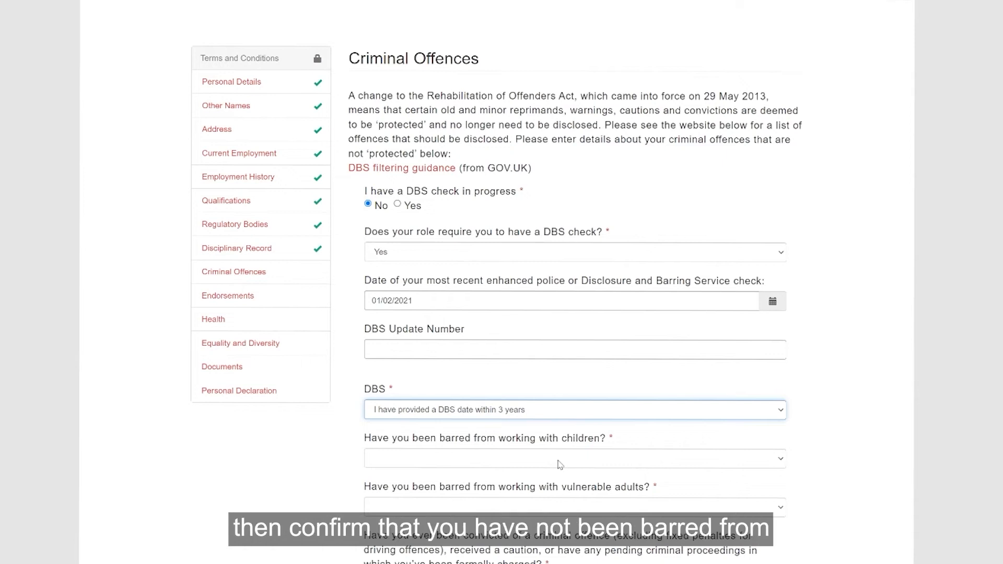
{"action": "key", "text": "Tab"}
{"action": "key", "text": "Down"}
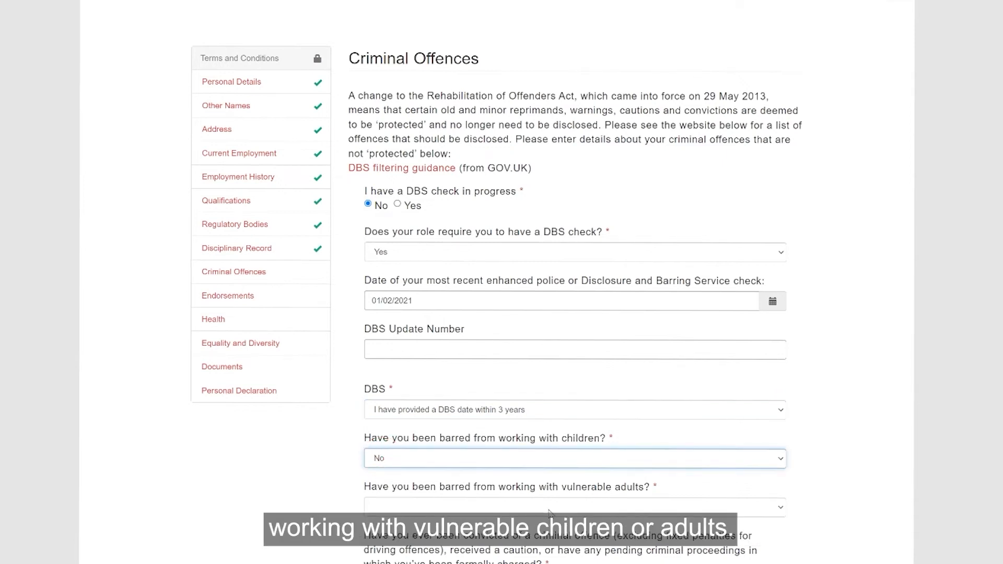
{"action": "key", "text": "Tab"}
{"action": "key", "text": "Down"}
{"action": "left_click", "coordinate": [789, 538]}
- Answer No to criminal convictions and to court decisions or orders, then save Criminal Offences
{"action": "scroll", "coordinate": [789, 538], "scroll_direction": "down", "scroll_amount": 5}
{"action": "left_click", "coordinate": [700, 354]}
{"action": "key", "text": "Down"}
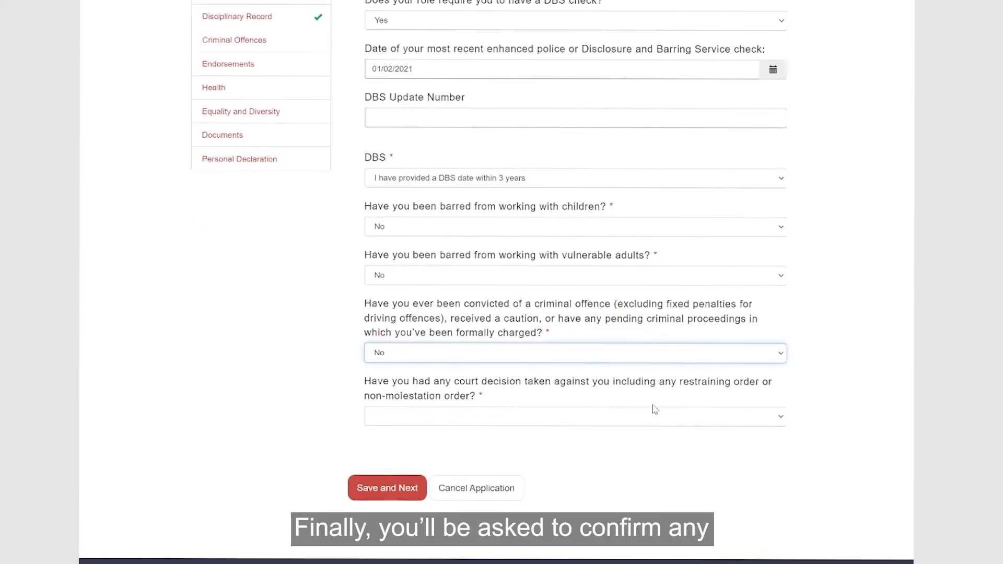
{"action": "key", "text": "Tab"}
{"action": "key", "text": "Down"}
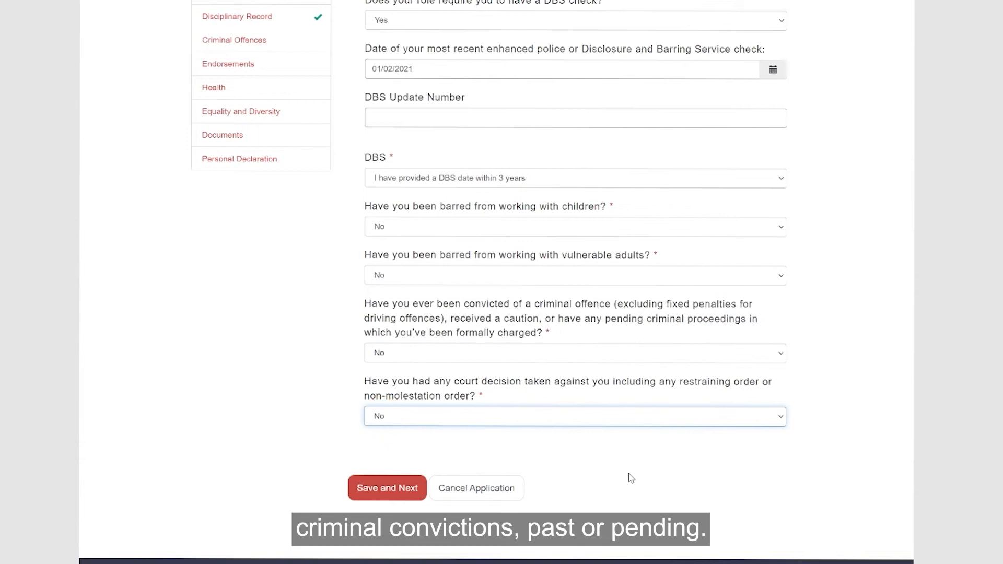
{"action": "left_click", "coordinate": [386, 487]}
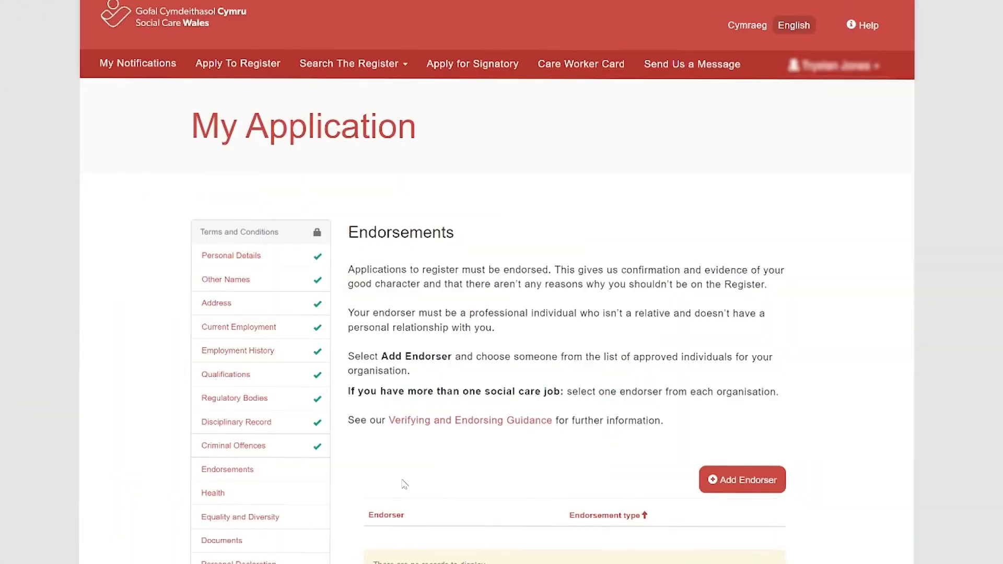
- Add an endorser, choose their organisation and tick 'My endorser is not in the list above'
{"action": "scroll", "coordinate": [405, 484], "scroll_direction": "down", "scroll_amount": 1}
{"action": "left_click", "coordinate": [722, 424]}
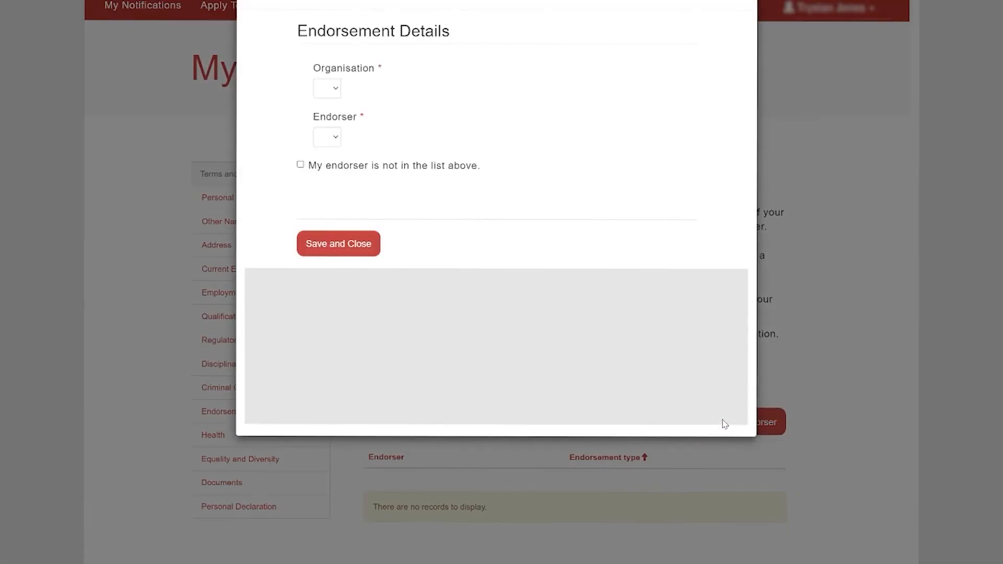
{"action": "left_click", "coordinate": [401, 89]}
{"action": "left_click", "coordinate": [394, 131]}
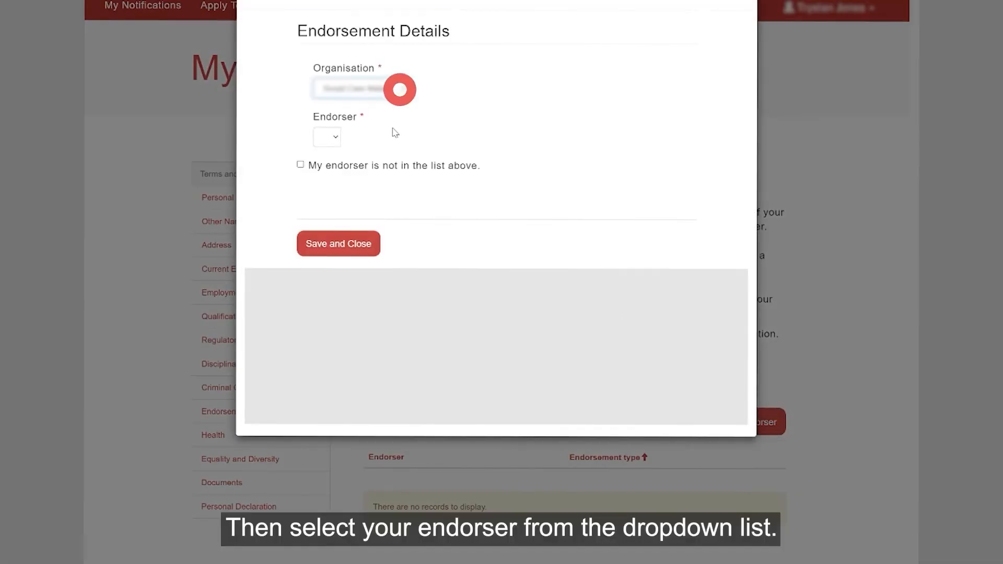
{"action": "left_click", "coordinate": [381, 141]}
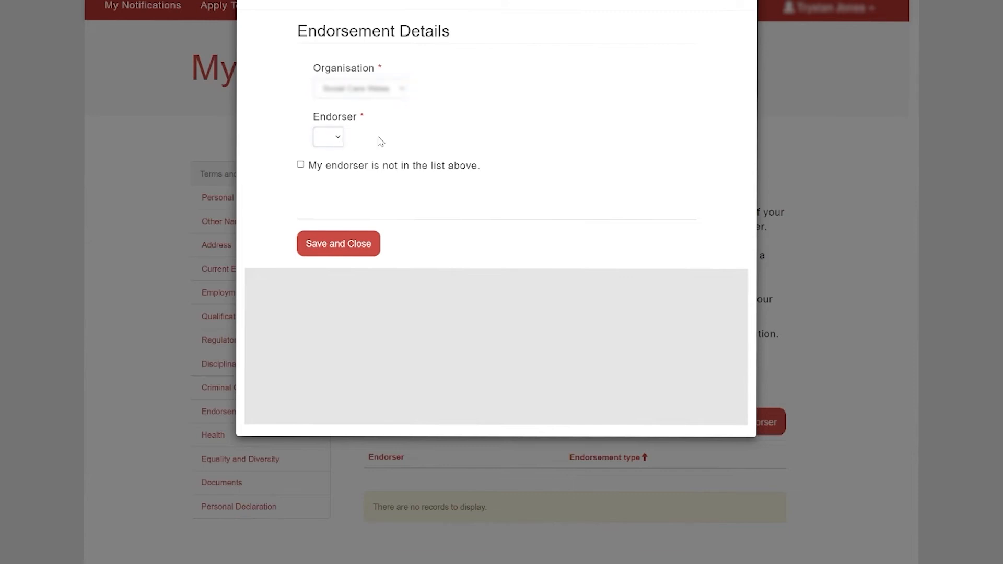
{"action": "left_click", "coordinate": [301, 166]}
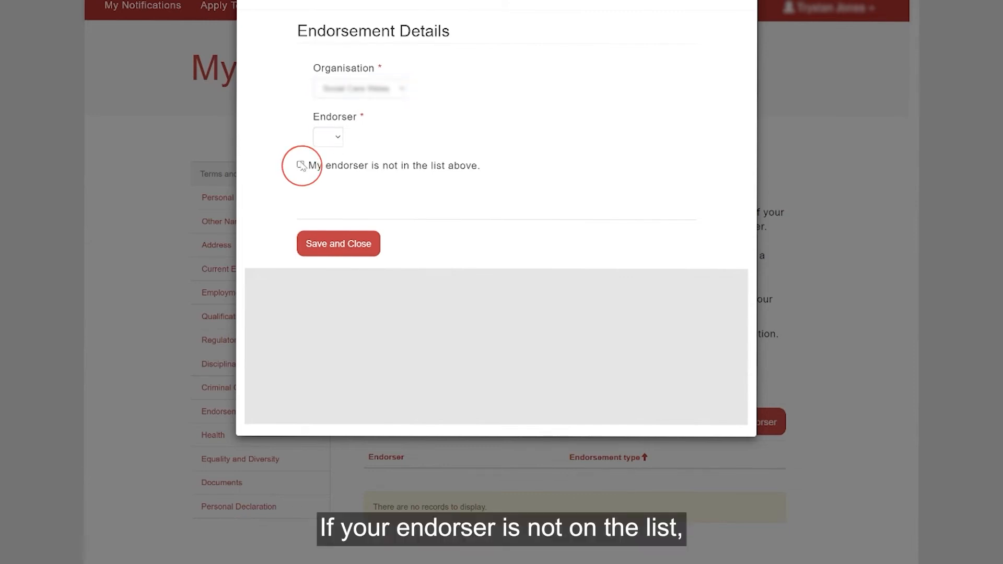
- Enter the endorser's last name, organisation 'Social Care' and e-mail, then save the endorser and section
{"action": "key", "text": "Tab"}
{"action": "type", "text": "Thomas"}
{"action": "key", "text": "Tab"}
{"action": "type", "text": "Social Care"}
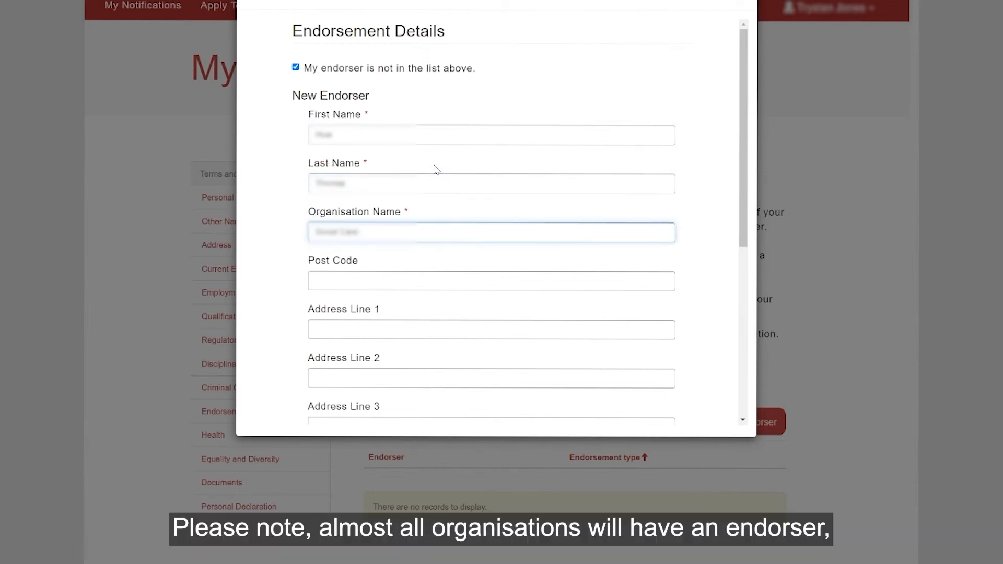
{"action": "key", "text": "Tab"}
{"action": "scroll", "coordinate": [700, 193], "scroll_direction": "down", "scroll_amount": 6}
{"action": "left_click", "coordinate": [416, 252]}
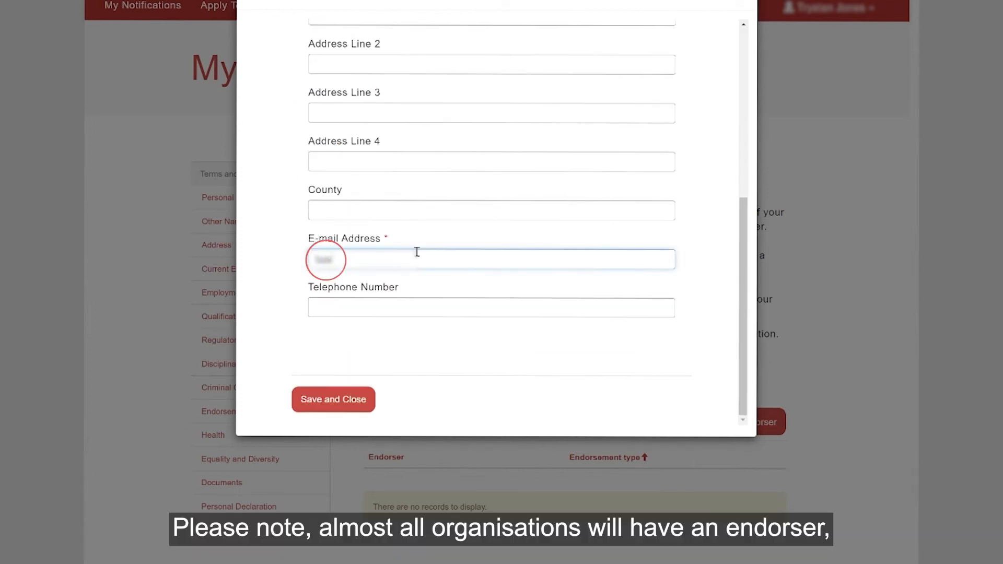
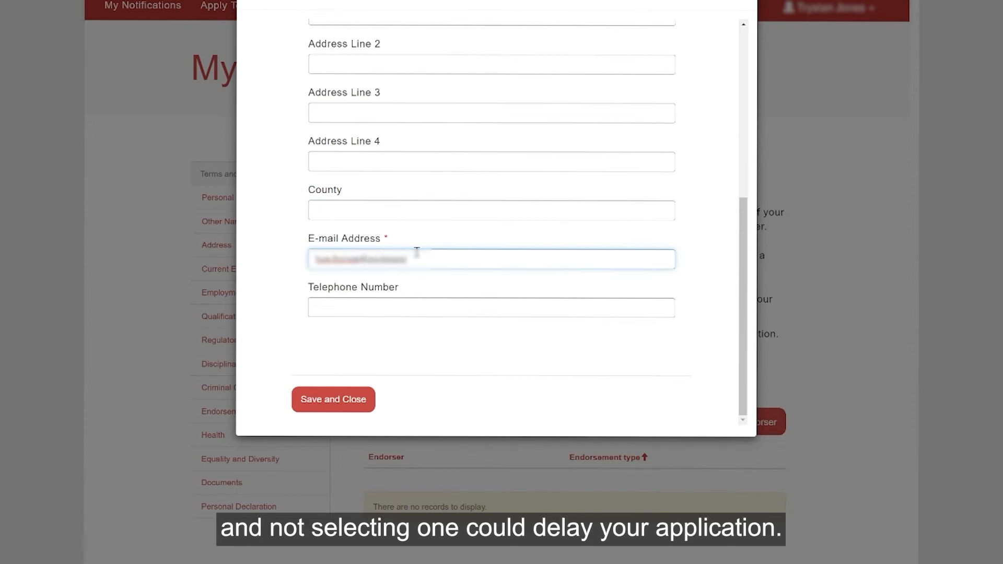
{"action": "left_click", "coordinate": [344, 401]}
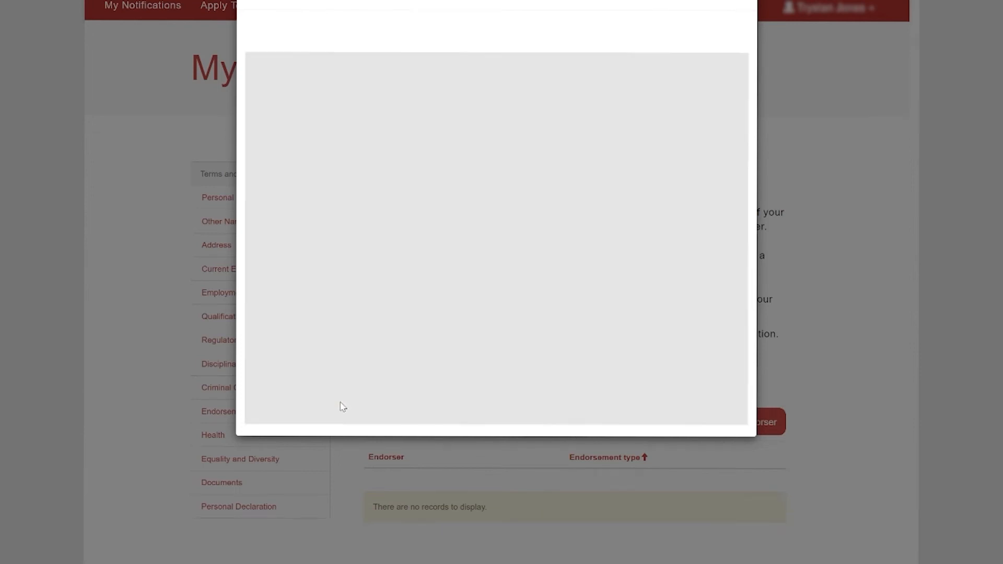
{"action": "left_click", "coordinate": [385, 510]}
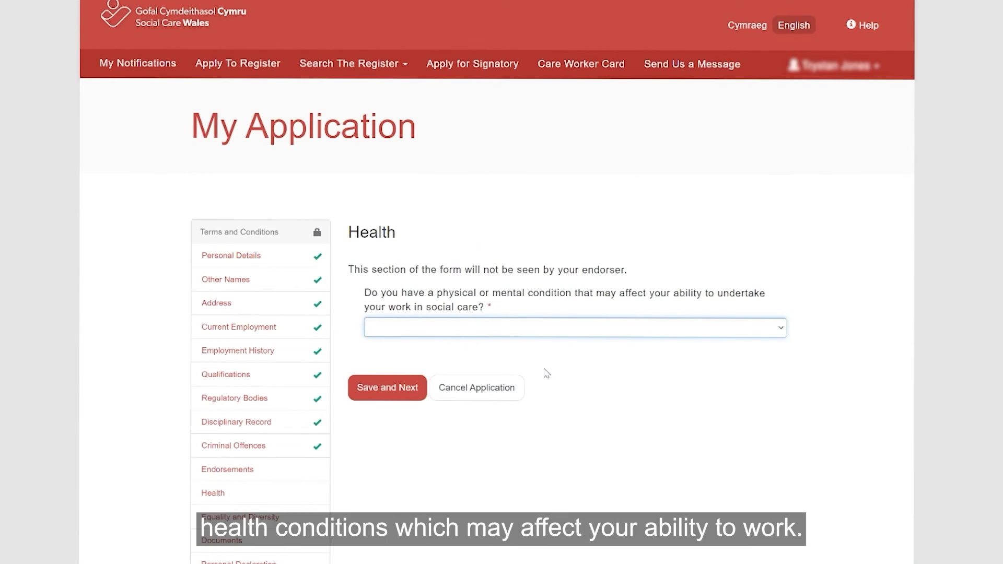
- Declare a health condition, consenting to a health report and describing the condition
{"action": "left_click", "coordinate": [544, 368]}
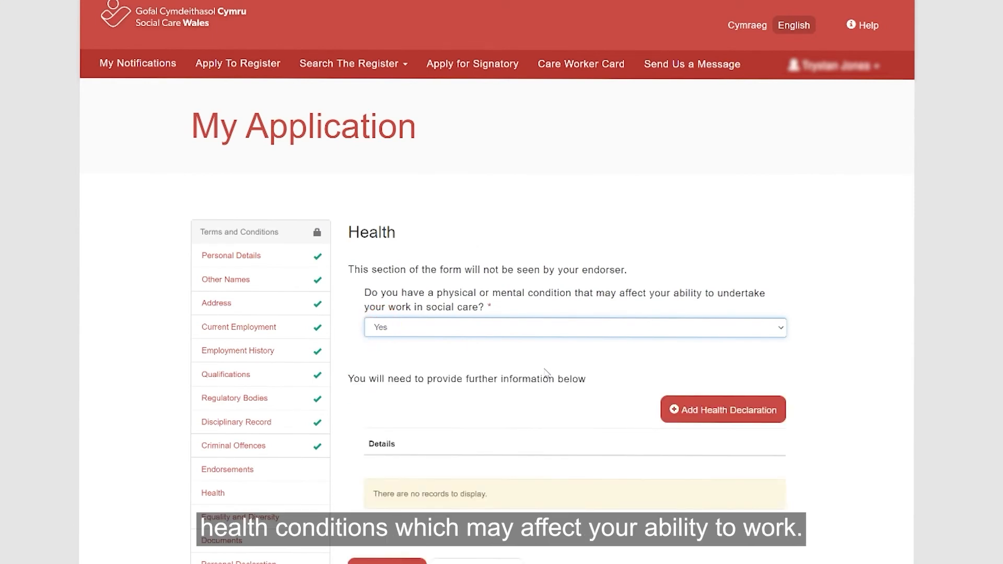
{"action": "left_click", "coordinate": [707, 410]}
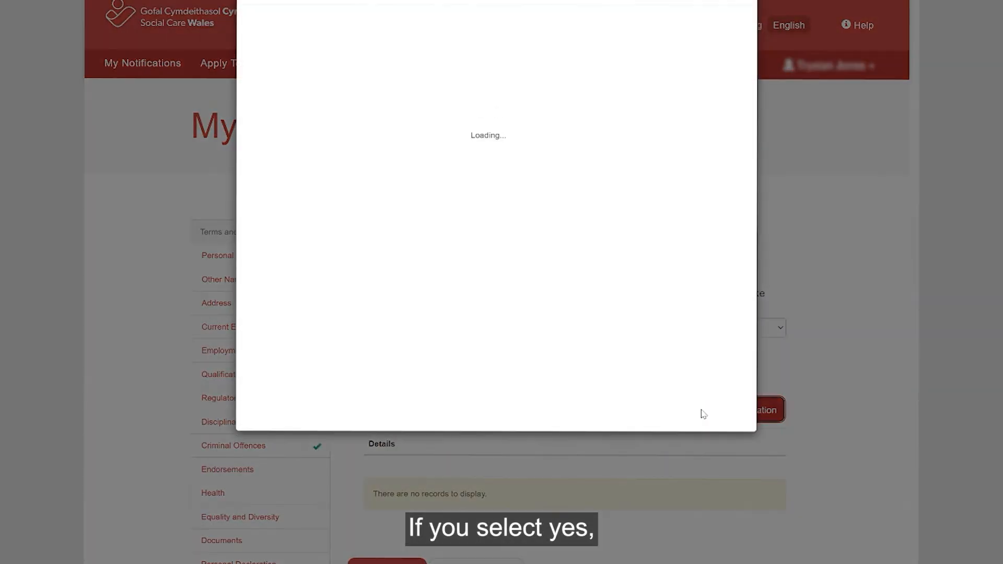
{"action": "left_click", "coordinate": [465, 47]}
{"action": "left_click", "coordinate": [462, 77]}
{"action": "left_click", "coordinate": [460, 92]}
{"action": "type", "text": "Depression"}
- Enter the GP's name and address, then save the health declaration and the Health section
{"action": "left_click", "coordinate": [400, 176]}
{"action": "type", "text": "Dr J"}
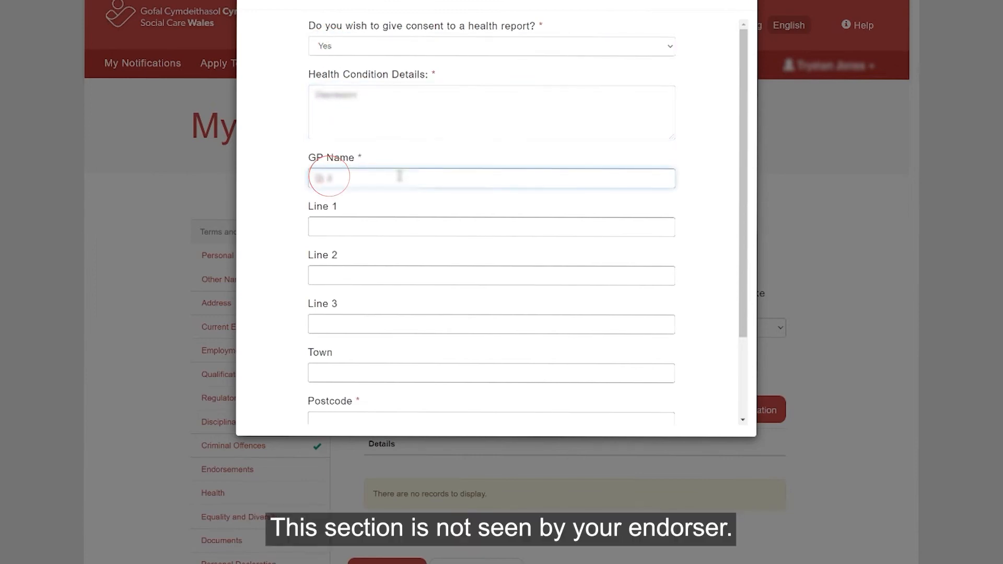
{"action": "scroll", "coordinate": [467, 276], "scroll_direction": "down", "scroll_amount": 2}
{"action": "left_click", "coordinate": [428, 314]}
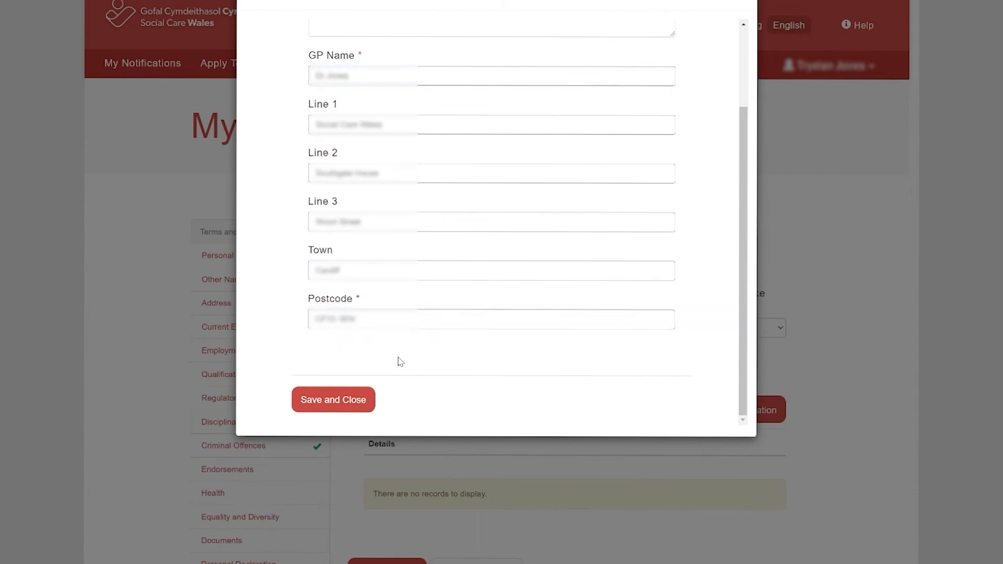
{"action": "left_click", "coordinate": [329, 400]}
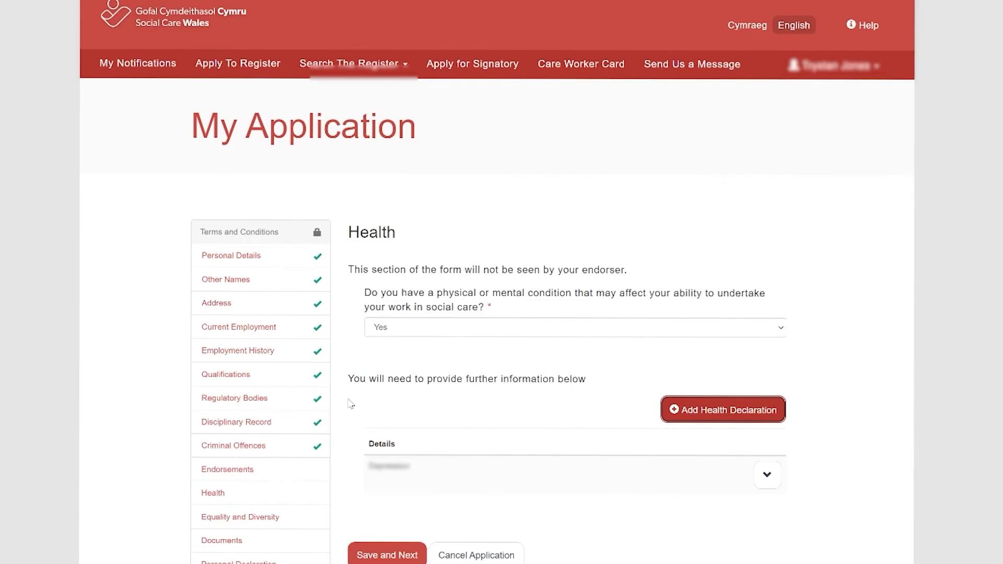
{"action": "left_click", "coordinate": [384, 530]}
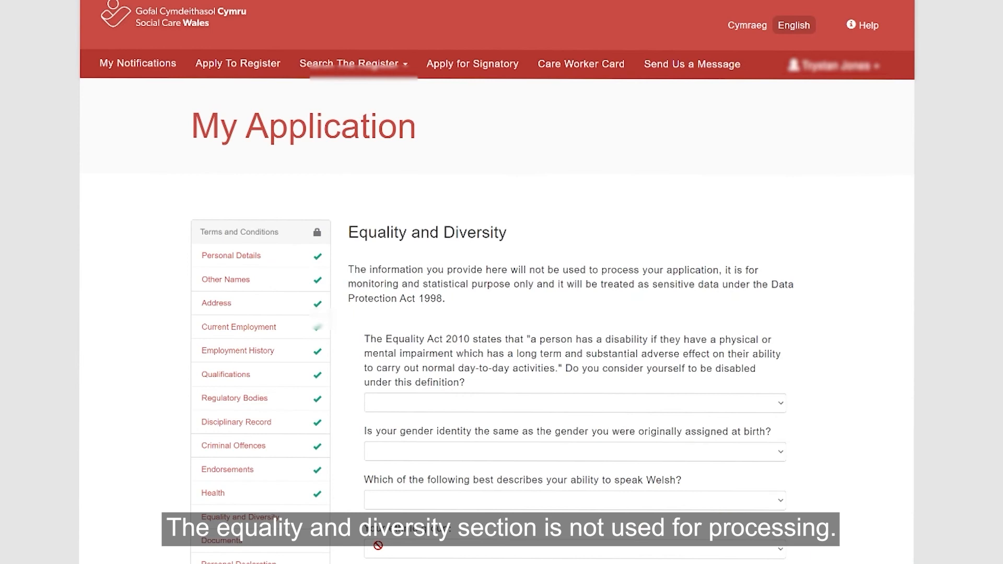
- Scroll through the optional Equality and Diversity questions, leaving every field blank
{"action": "scroll", "coordinate": [870, 339], "scroll_direction": "down", "scroll_amount": 2}
{"action": "scroll", "coordinate": [870, 338], "scroll_direction": "down", "scroll_amount": 1}
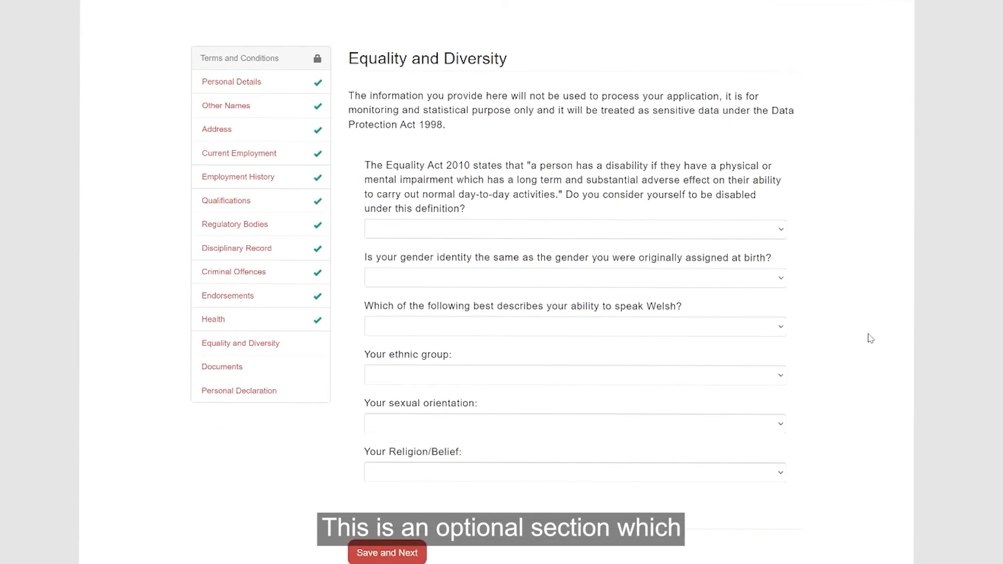
{"action": "scroll", "coordinate": [870, 338], "scroll_direction": "up", "scroll_amount": 1}
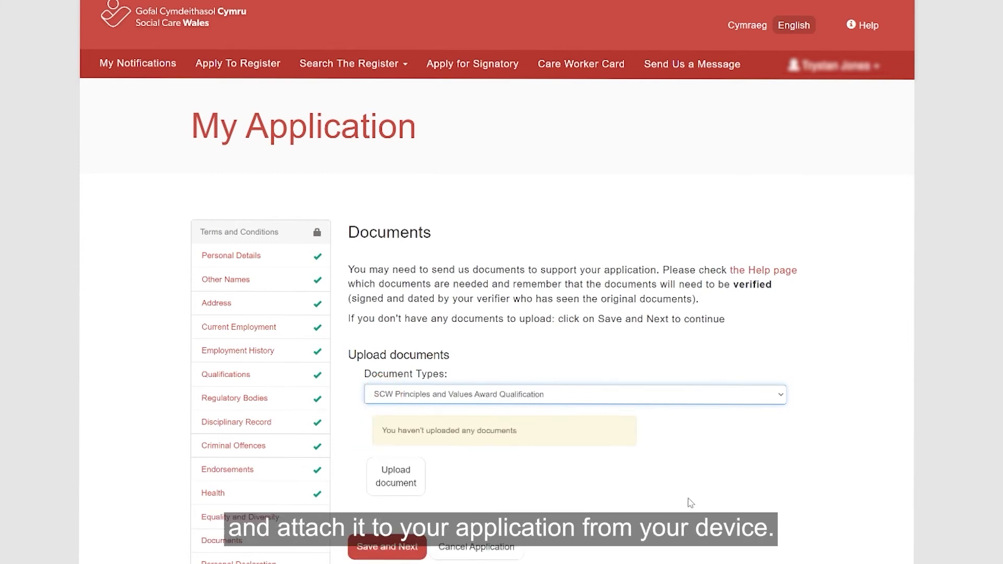
- Open the document upload form, then close it without uploading any certificate
{"action": "left_click", "coordinate": [411, 478]}
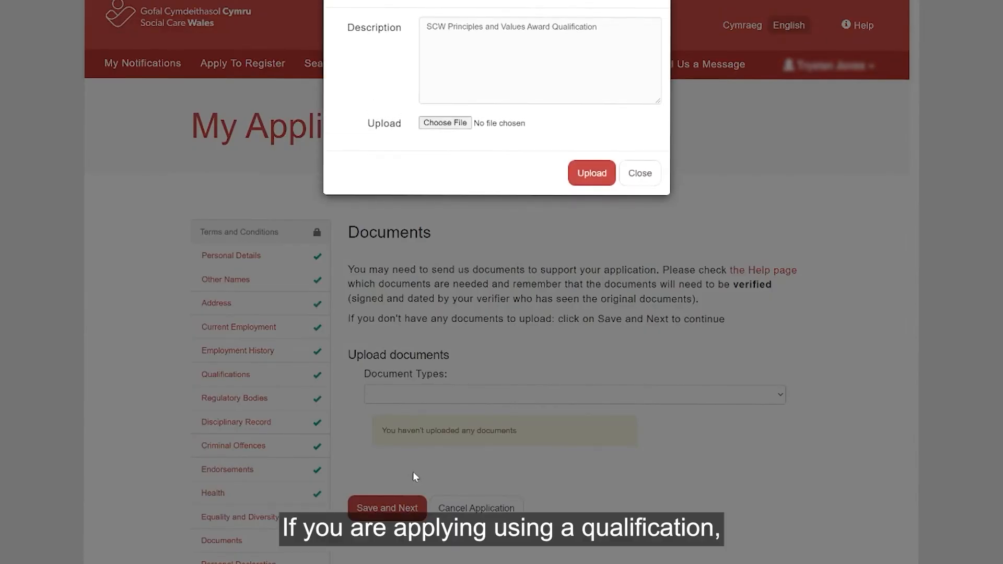
{"action": "left_click", "coordinate": [452, 126]}
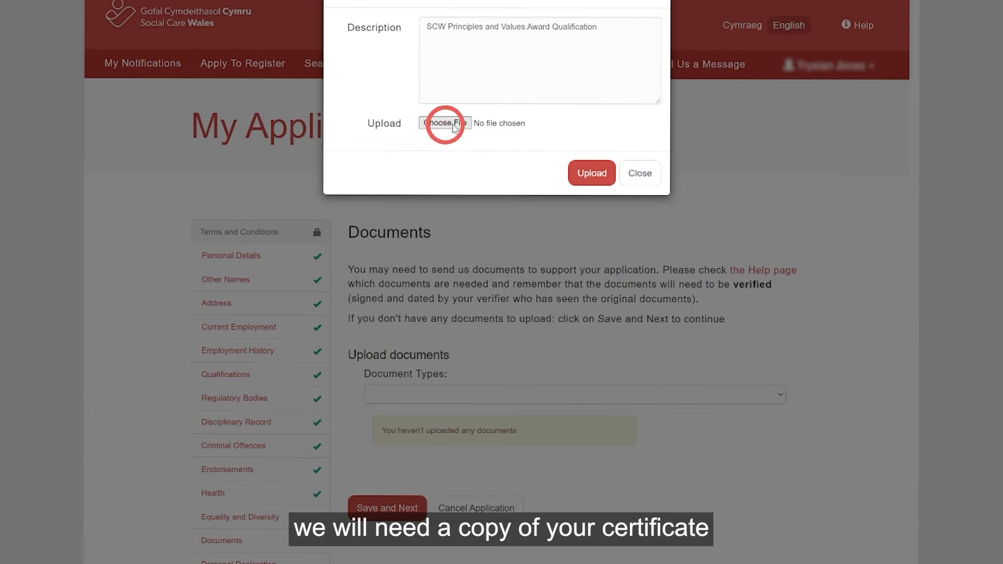
{"action": "left_click", "coordinate": [639, 173]}
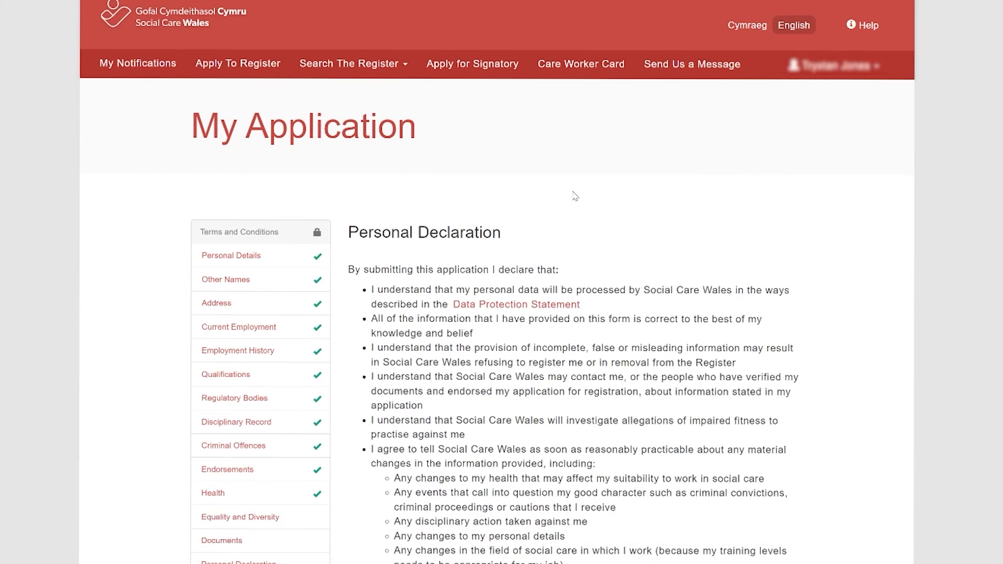
- Review the personal declaration, keep 'another role' as No, and submit with Confirm and Pay
{"action": "scroll", "coordinate": [574, 196], "scroll_direction": "down", "scroll_amount": 2}
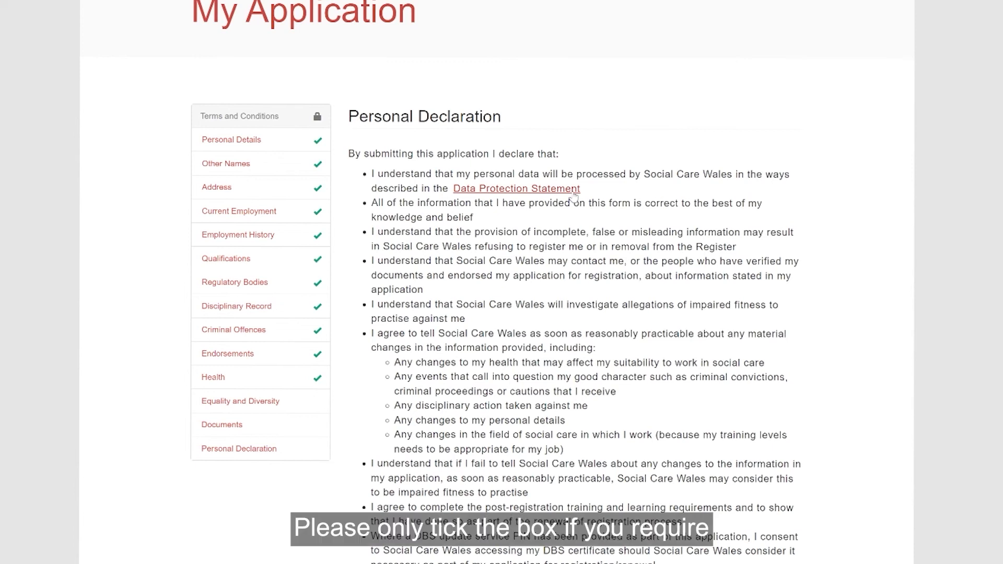
{"action": "scroll", "coordinate": [872, 192], "scroll_direction": "down", "scroll_amount": 1}
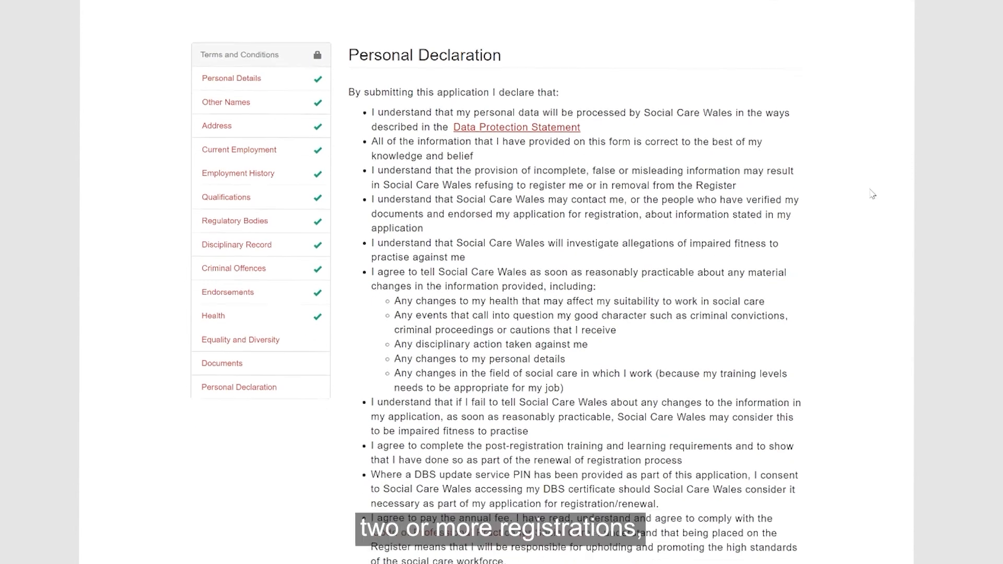
{"action": "scroll", "coordinate": [871, 194], "scroll_direction": "down", "scroll_amount": 1}
{"action": "scroll", "coordinate": [872, 194], "scroll_direction": "down", "scroll_amount": 1}
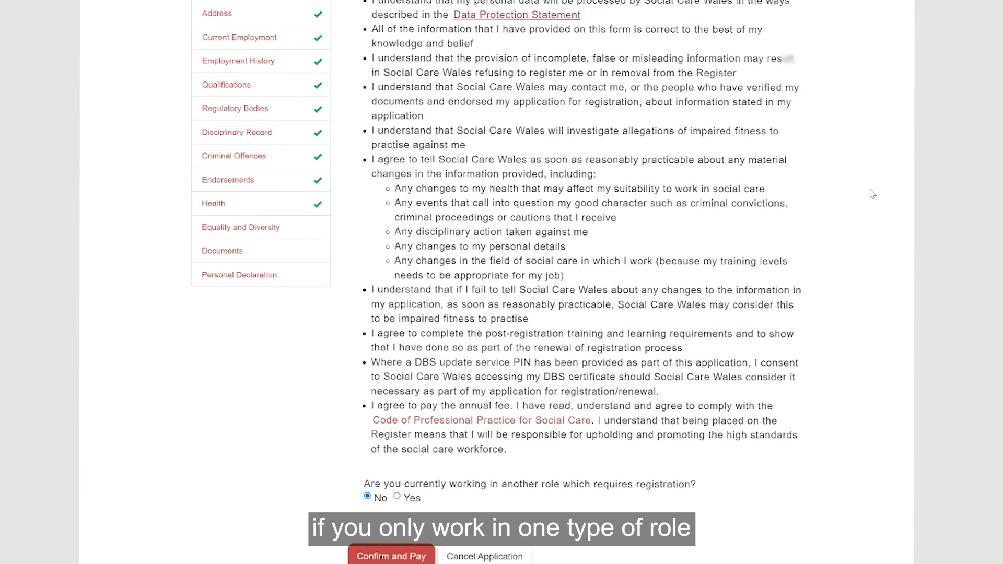
{"action": "scroll", "coordinate": [871, 194], "scroll_direction": "down", "scroll_amount": 1}
{"action": "scroll", "coordinate": [871, 194], "scroll_direction": "down", "scroll_amount": 1}
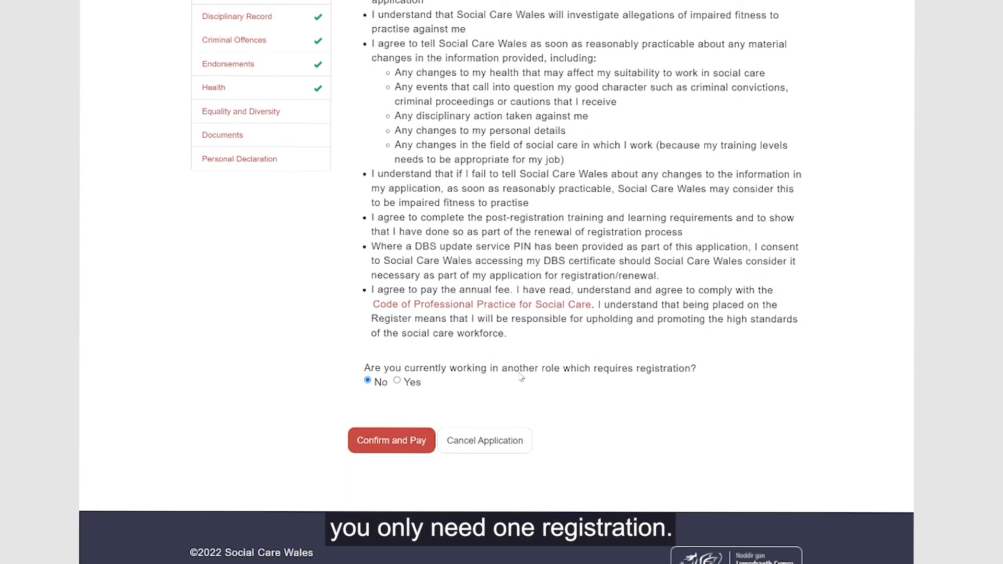
{"action": "left_click", "coordinate": [392, 440]}
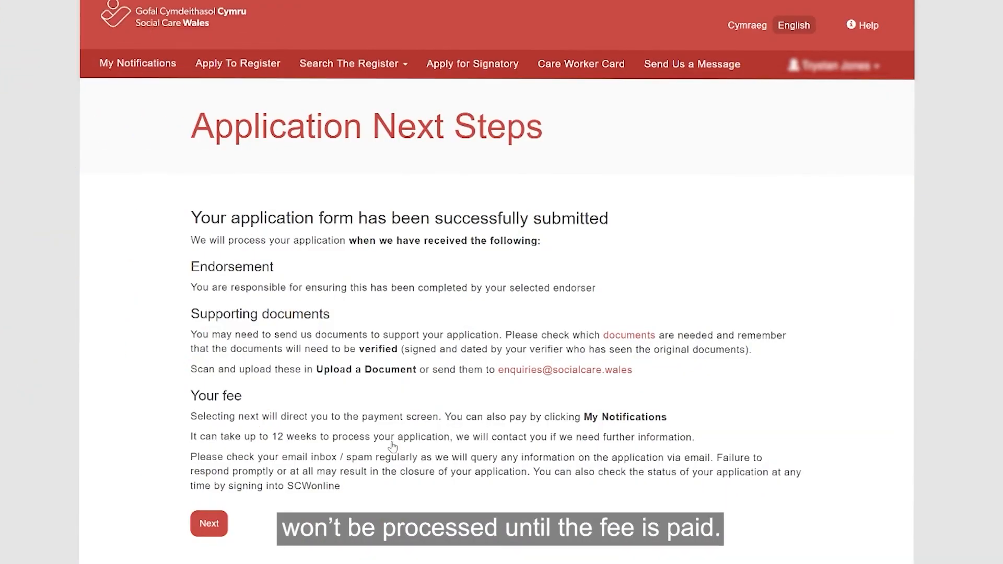
- Continue to Fees and Payments, review the outstanding £30.00 fee and choose Pay Now
{"action": "left_click", "coordinate": [207, 531]}
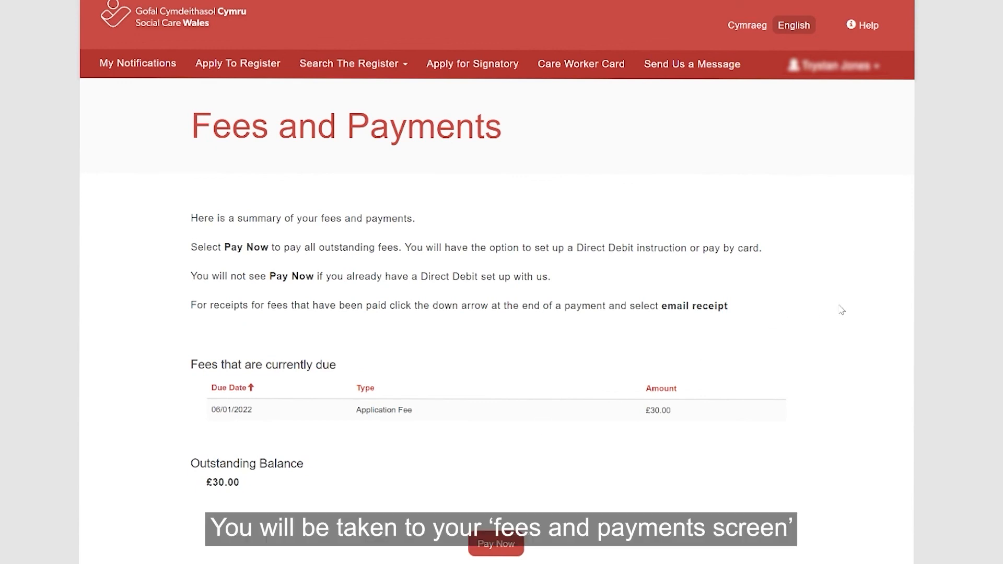
{"action": "scroll", "coordinate": [847, 317], "scroll_direction": "down", "scroll_amount": 2}
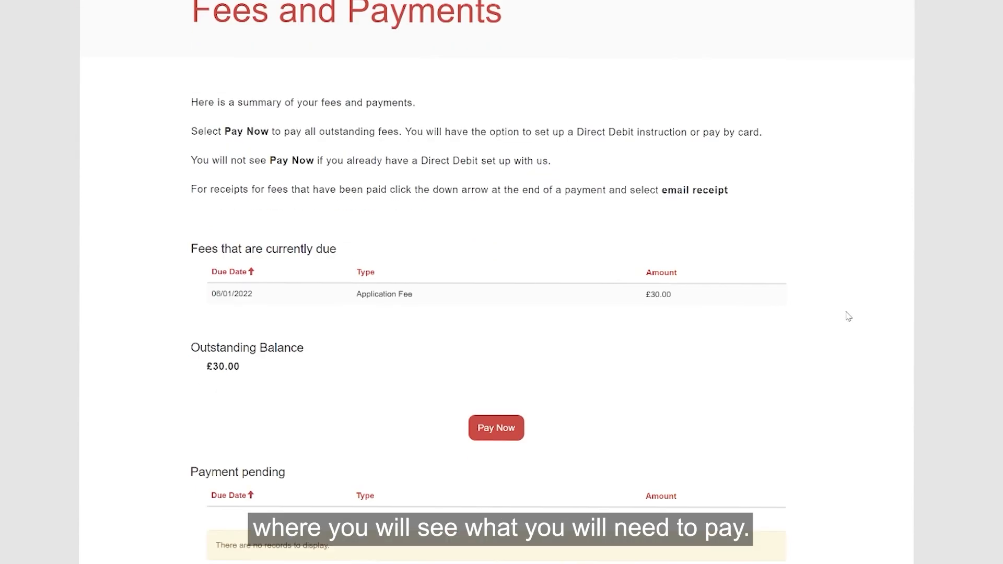
{"action": "scroll", "coordinate": [848, 316], "scroll_direction": "down", "scroll_amount": 3}
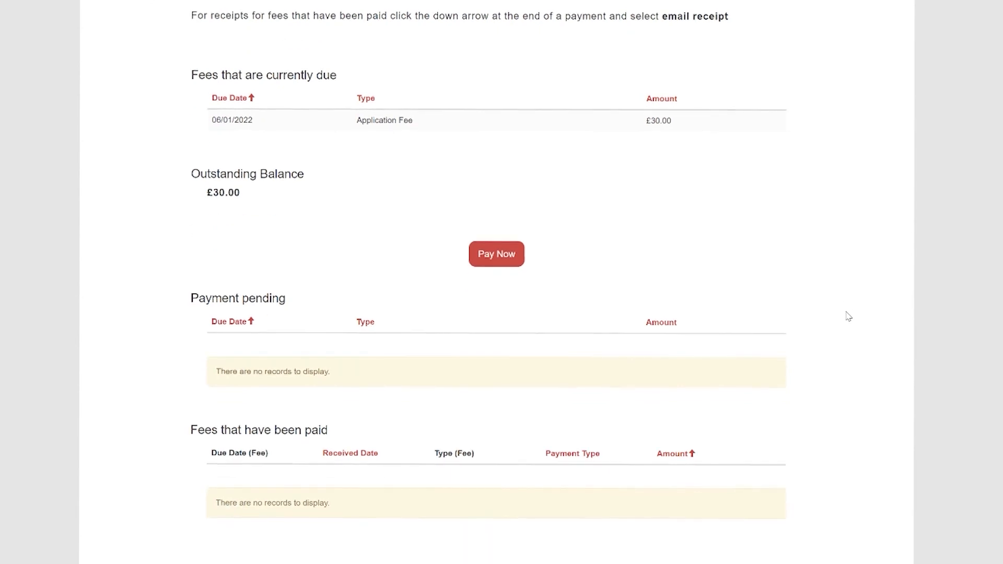
{"action": "scroll", "coordinate": [848, 316], "scroll_direction": "down", "scroll_amount": 1}
{"action": "scroll", "coordinate": [847, 316], "scroll_direction": "up", "scroll_amount": 6}
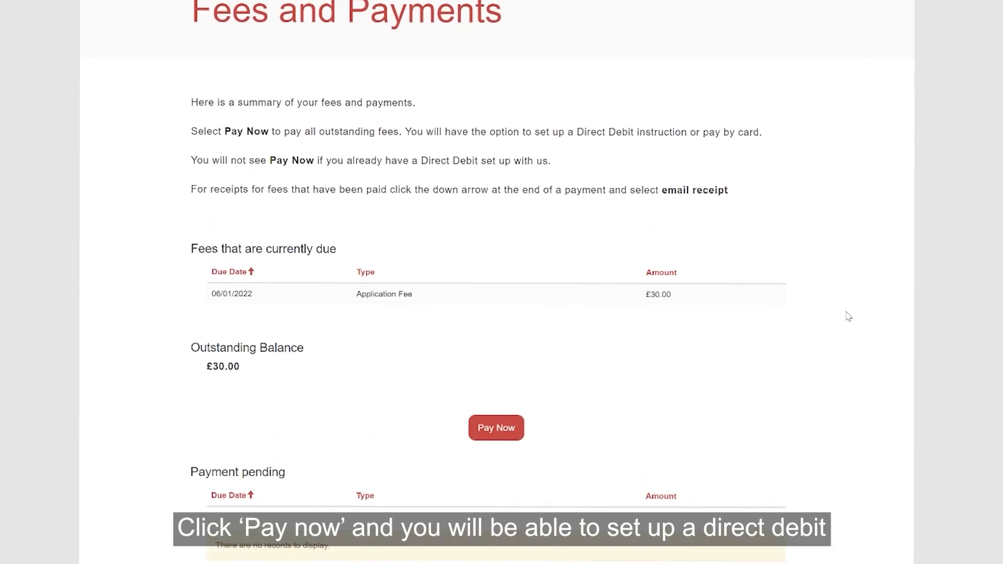
{"action": "left_click", "coordinate": [499, 546]}
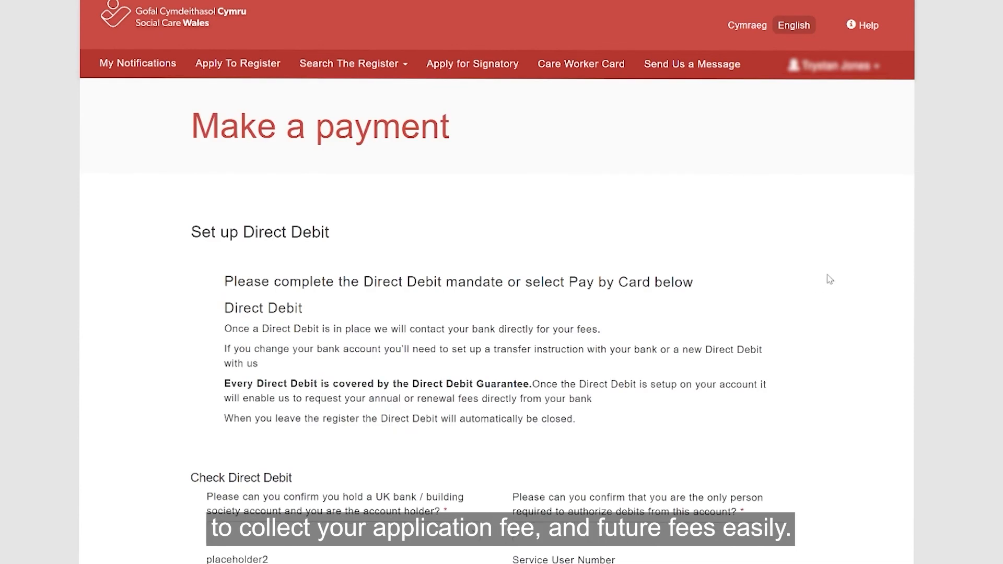
{"action": "scroll", "coordinate": [836, 276], "scroll_direction": "down", "scroll_amount": 3}
{"action": "scroll", "coordinate": [847, 269], "scroll_direction": "down", "scroll_amount": 2}
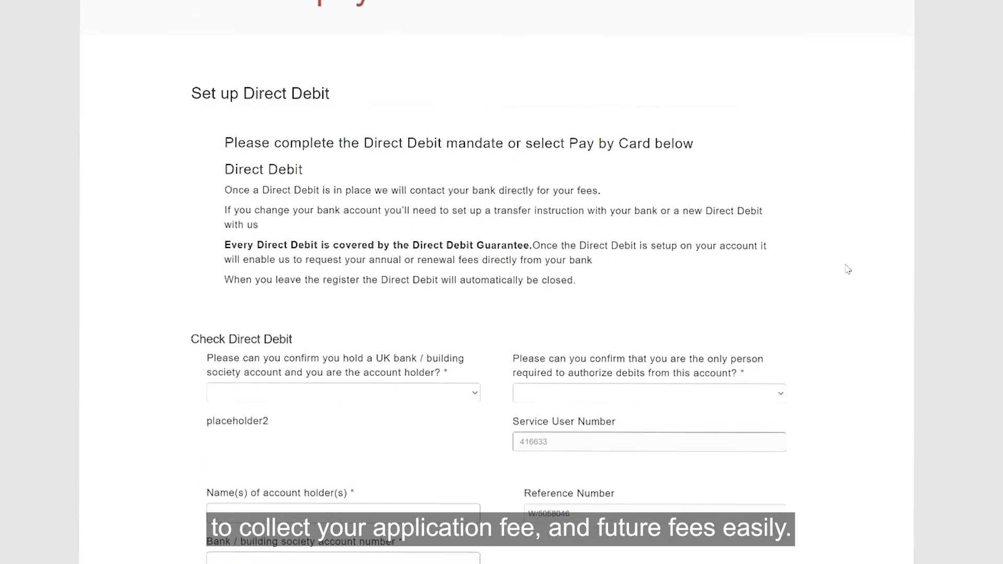
{"action": "scroll", "coordinate": [847, 269], "scroll_direction": "down", "scroll_amount": 2}
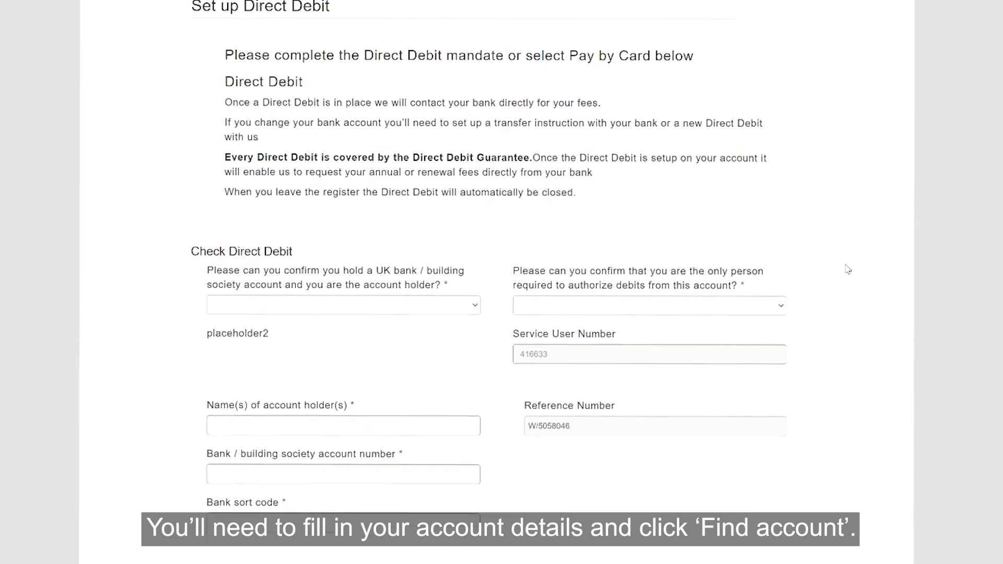
{"action": "scroll", "coordinate": [847, 269], "scroll_direction": "down", "scroll_amount": 2}
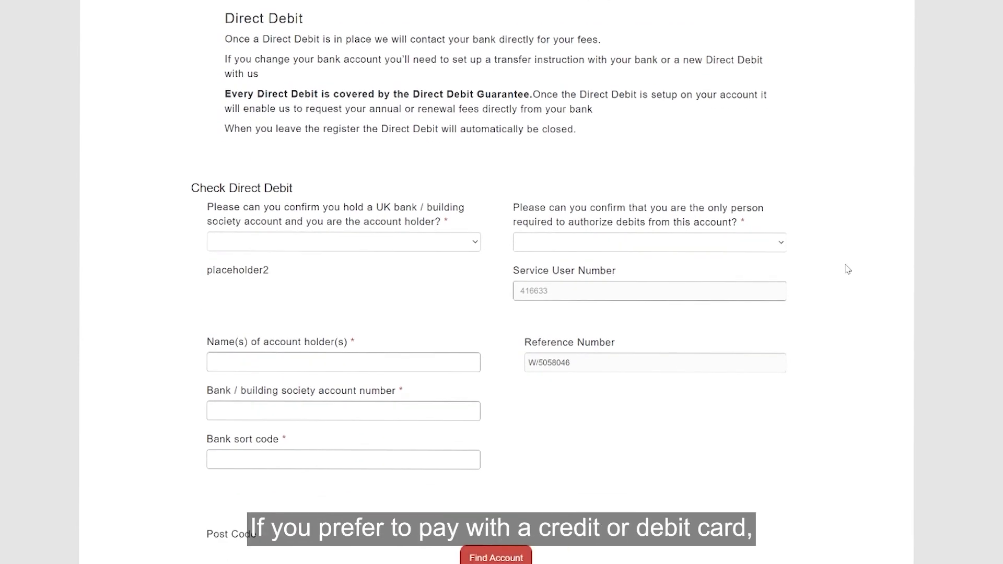
{"action": "scroll", "coordinate": [848, 268], "scroll_direction": "down", "scroll_amount": 2}
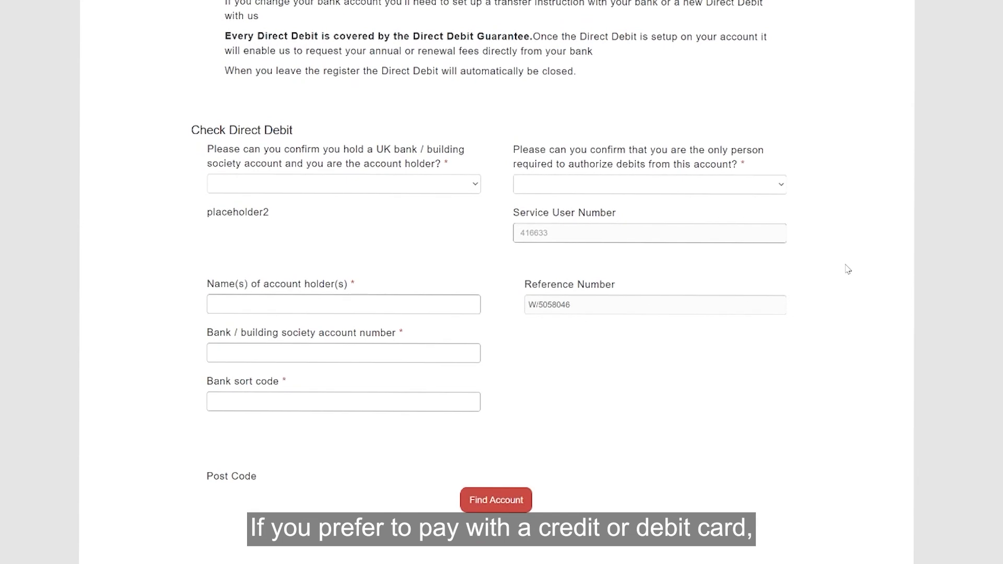
{"action": "scroll", "coordinate": [847, 269], "scroll_direction": "down", "scroll_amount": 4}
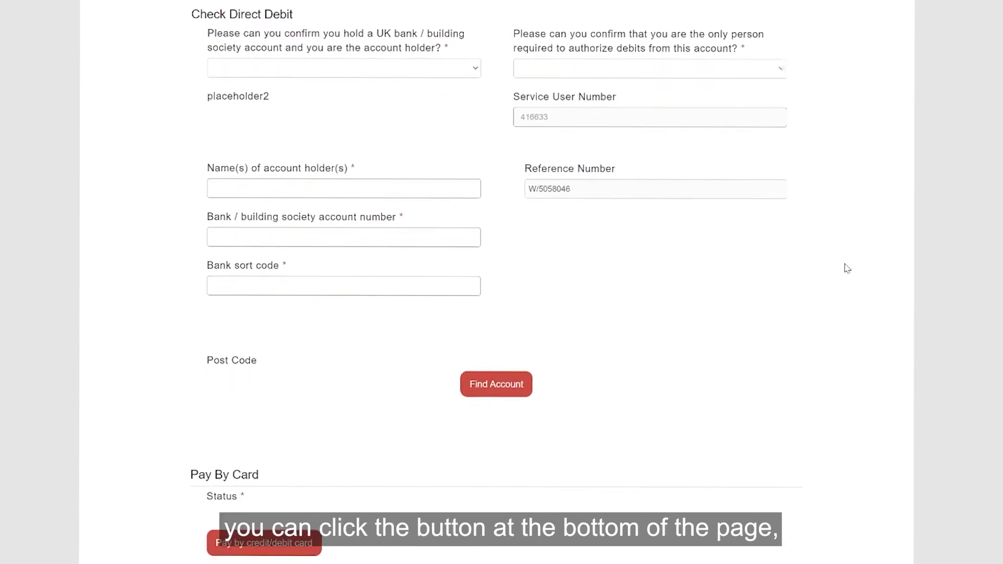
{"action": "scroll", "coordinate": [847, 268], "scroll_direction": "down", "scroll_amount": 4}
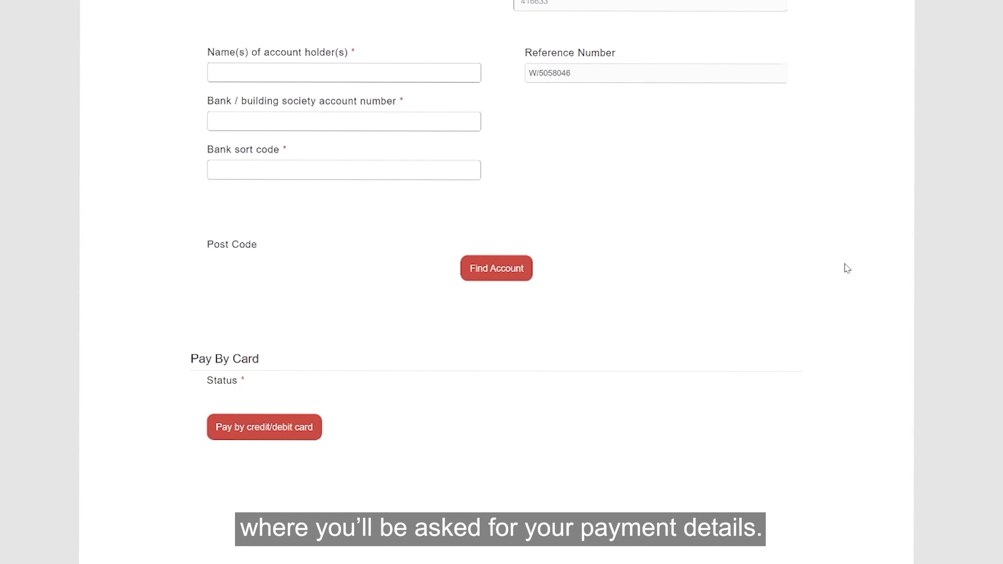
{"action": "scroll", "coordinate": [847, 268], "scroll_direction": "down", "scroll_amount": 2}
{"action": "scroll", "coordinate": [847, 269], "scroll_direction": "down", "scroll_amount": 2}
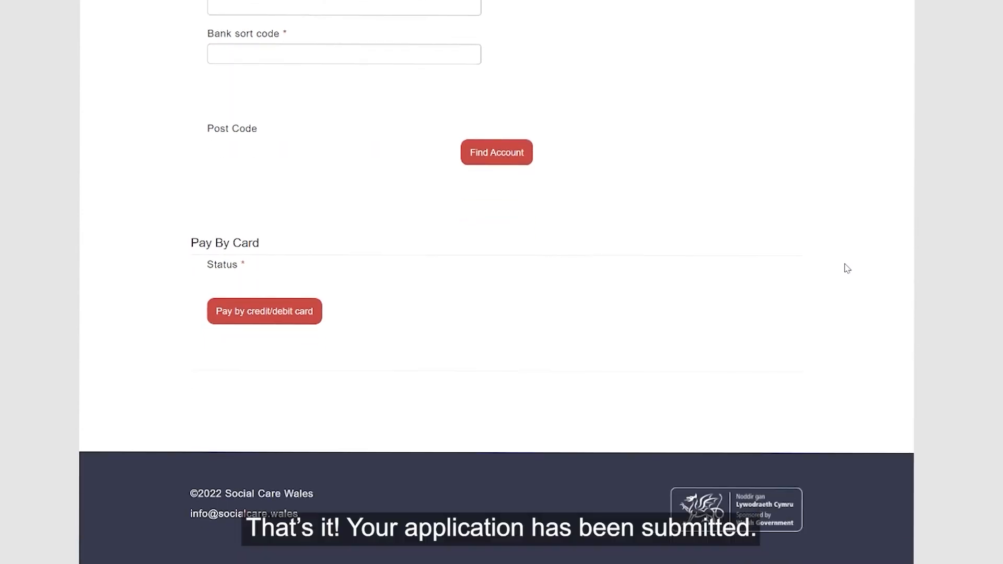
{"action": "scroll", "coordinate": [847, 268], "scroll_direction": "down", "scroll_amount": 2}
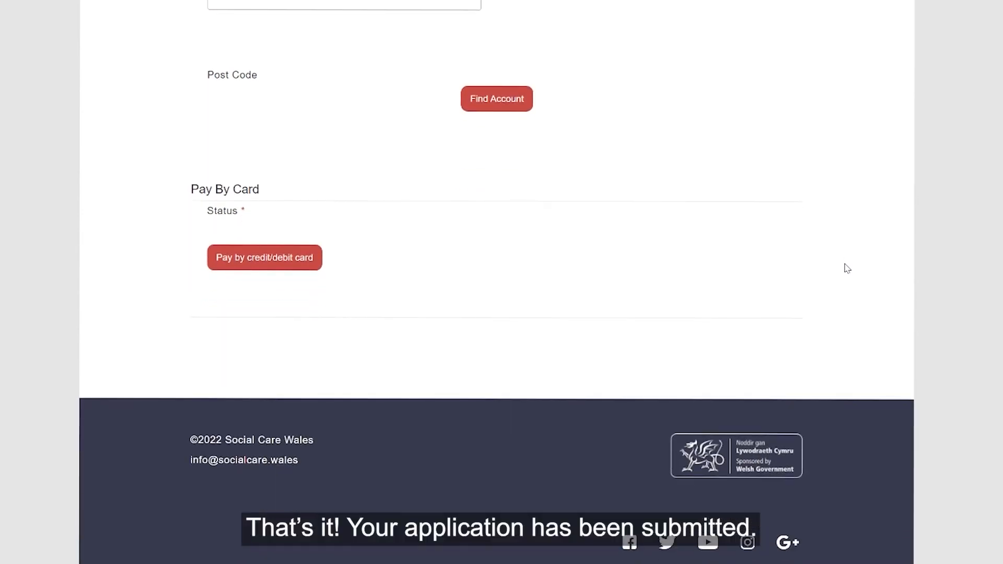